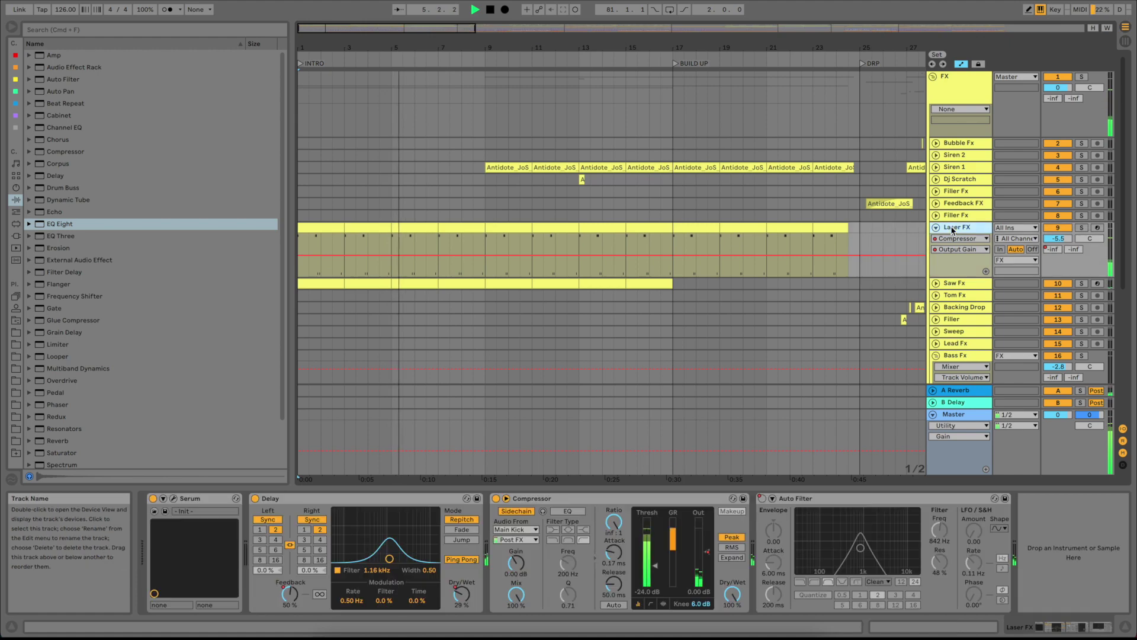
# Collapse the Laser FX track and the whole FX group.
pyautogui.click(936, 228)
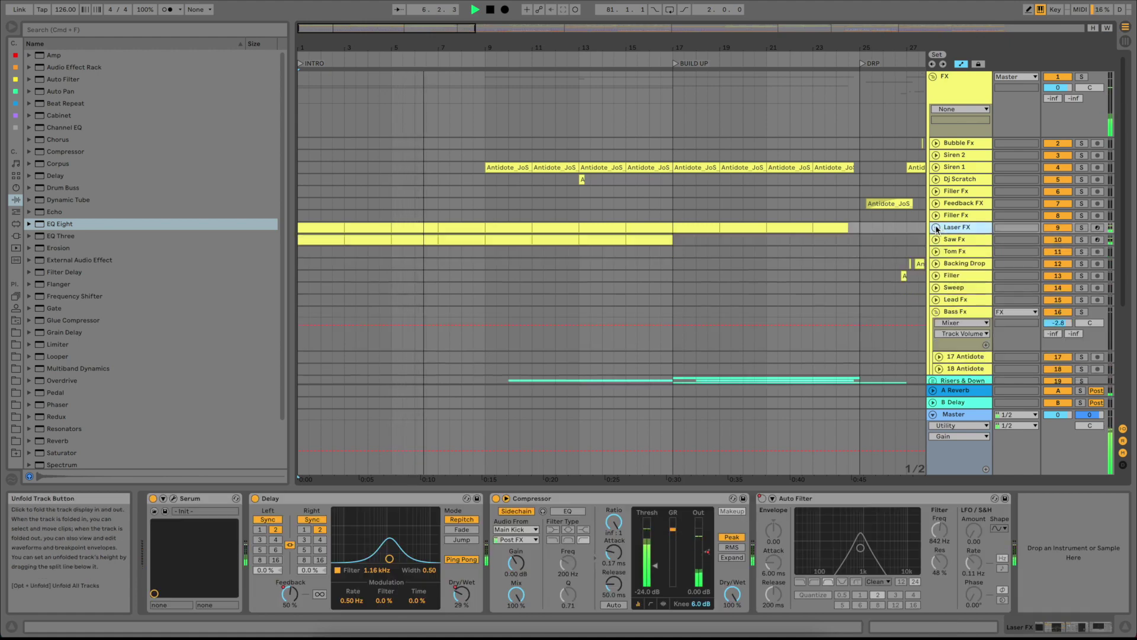
pyautogui.click(933, 76)
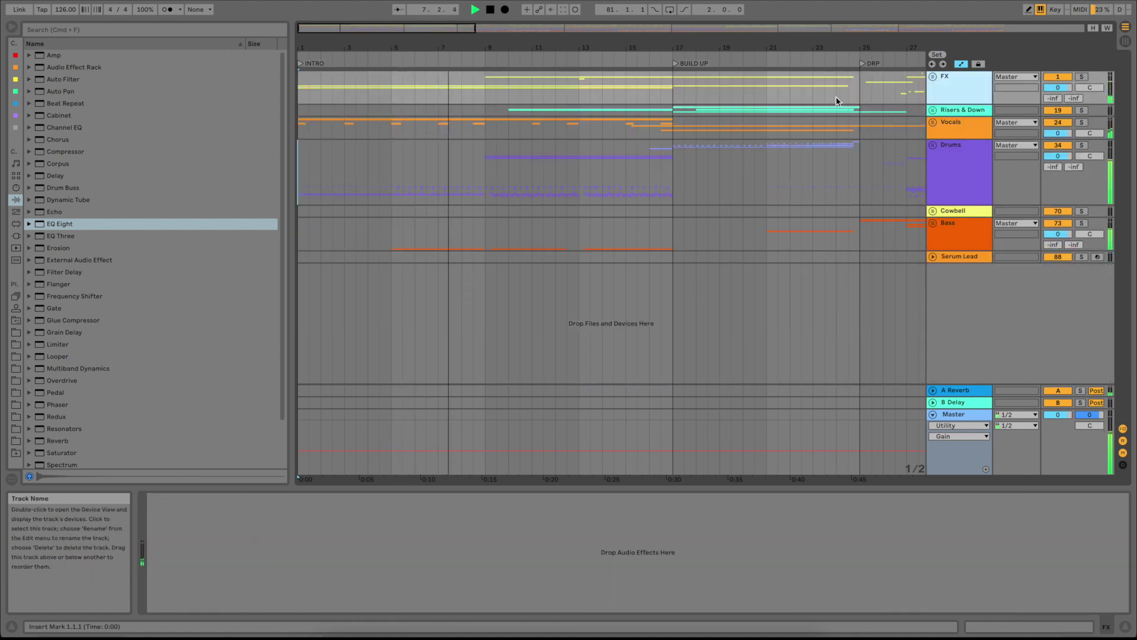
# Expand the Vocals group, examine the Vocal Fx Riser track's waveform, and collapse both again.
pyautogui.click(934, 122)
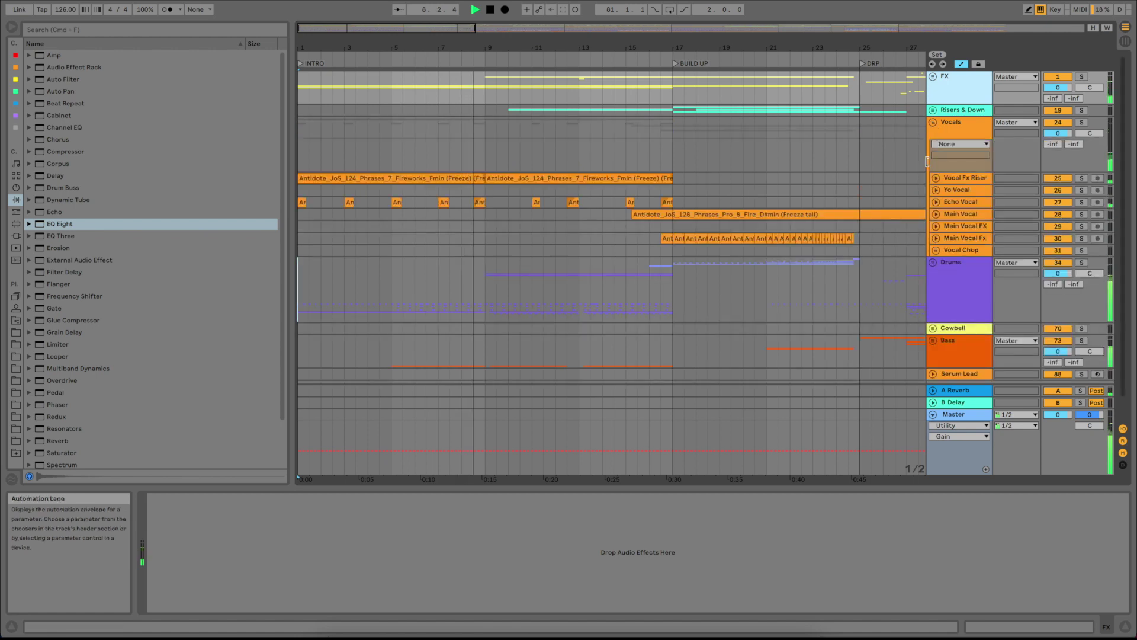
pyautogui.click(936, 176)
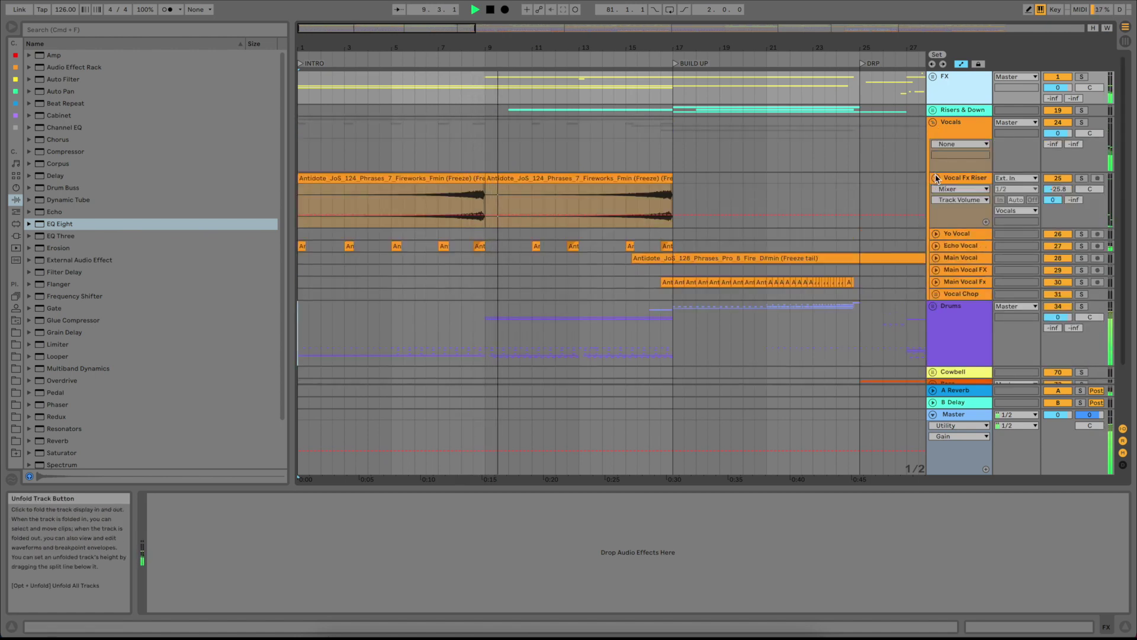
pyautogui.click(936, 177)
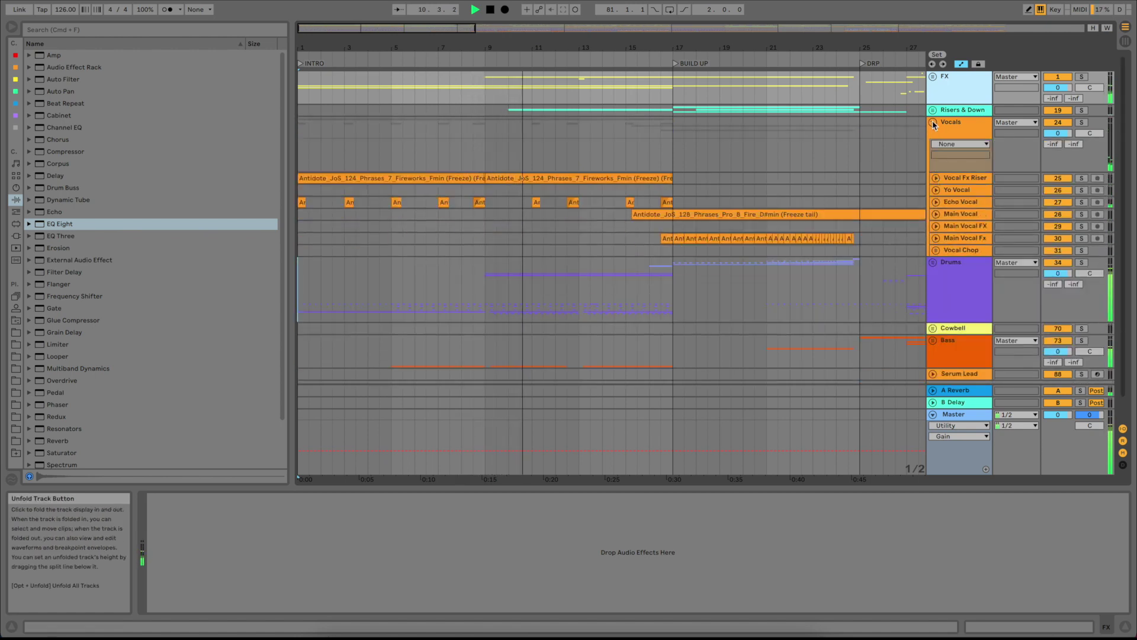
pyautogui.click(933, 123)
# Expand the Drums group and its Main Drums subgroup to look over the drum tracks from the intro through the post drop.
pyautogui.click(932, 145)
pyautogui.scroll(-5, 801, 221)
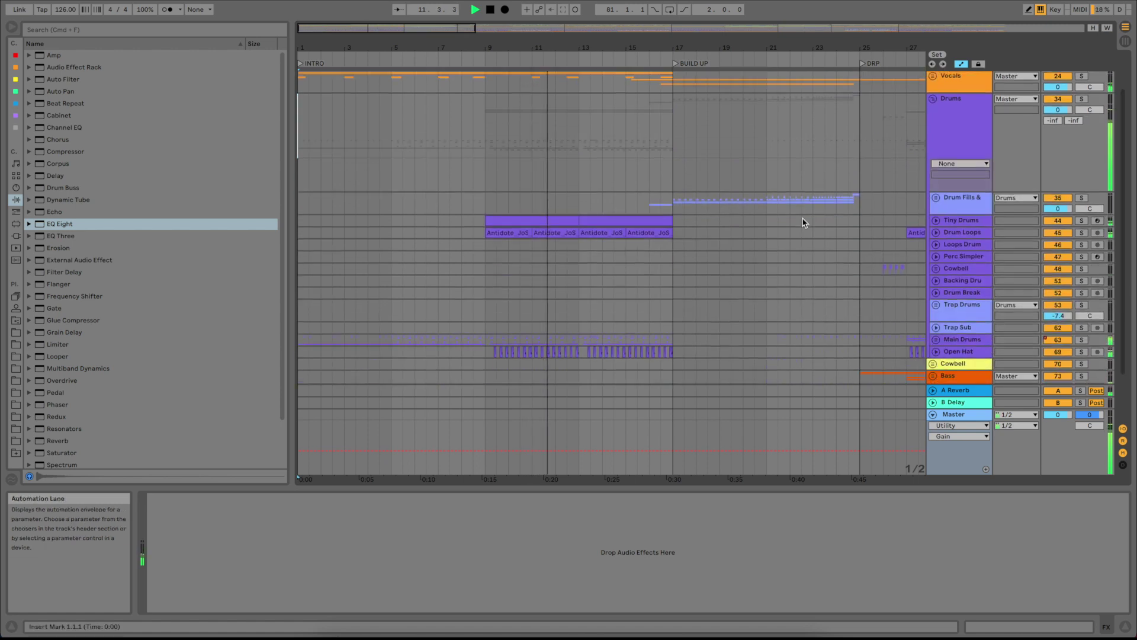
pyautogui.click(935, 279)
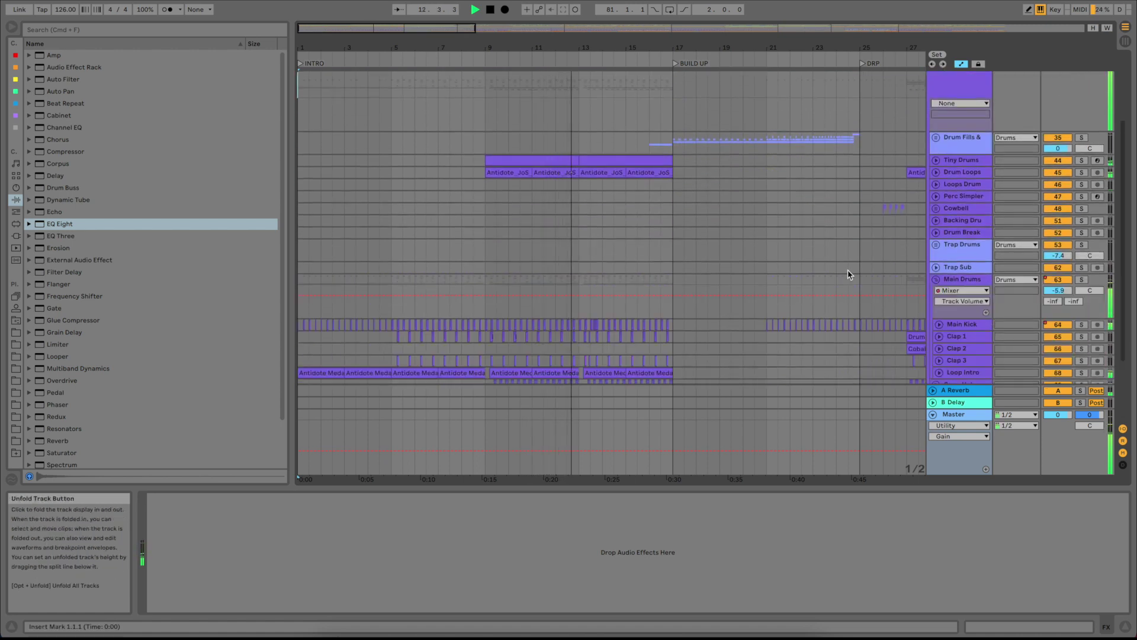
pyautogui.scroll(-3, 847, 269)
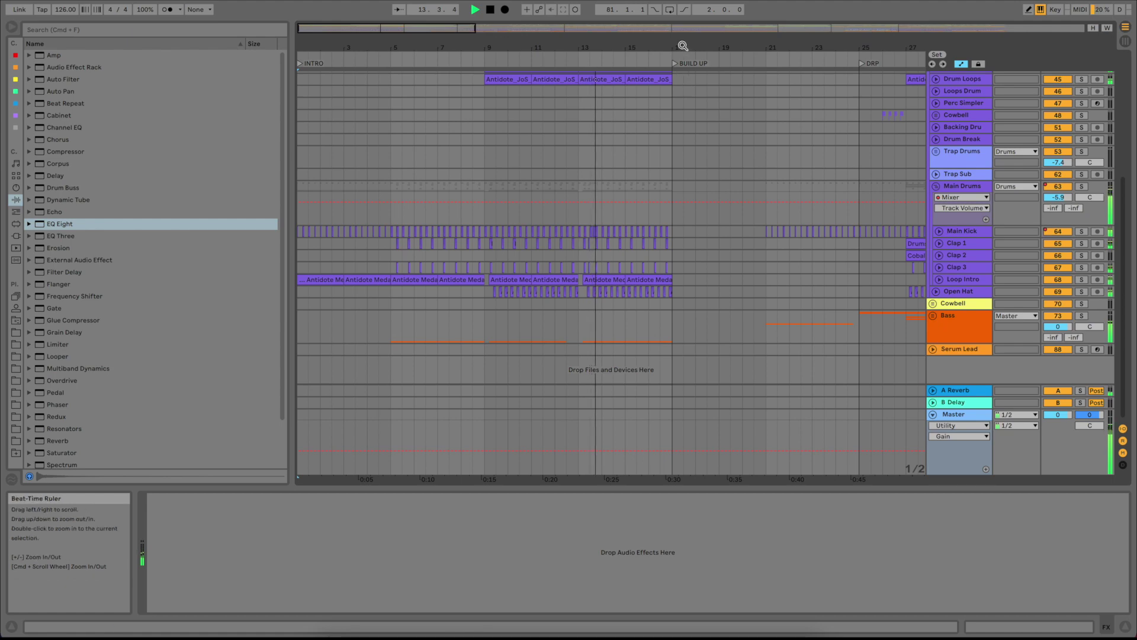
pyautogui.moveTo(680, 45); pyautogui.dragTo(680, 21)
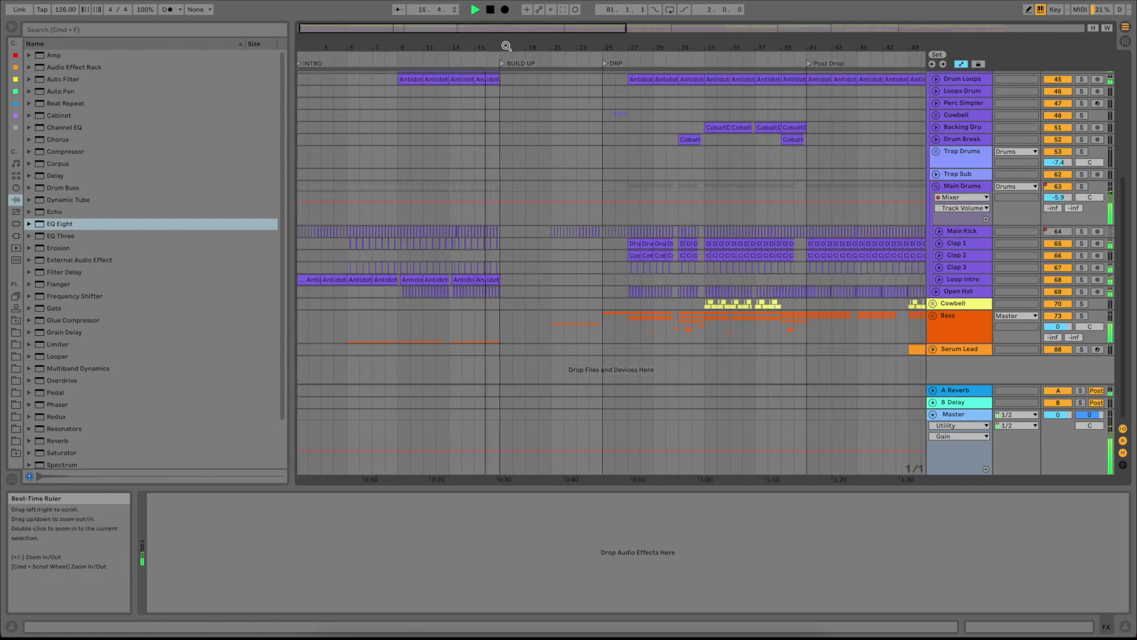
pyautogui.scroll(1, 737, 254)
pyautogui.scroll(1, 738, 258)
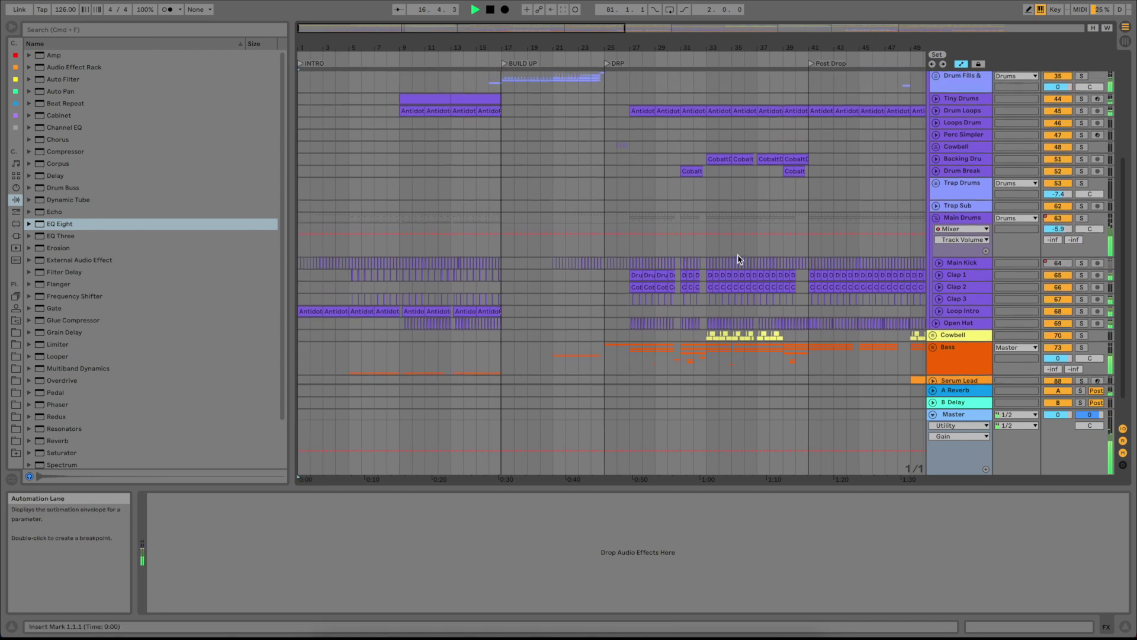
# Collapse the Main Drums subgroup and the Drums group.
pyautogui.click(938, 219)
pyautogui.scroll(3, 861, 178)
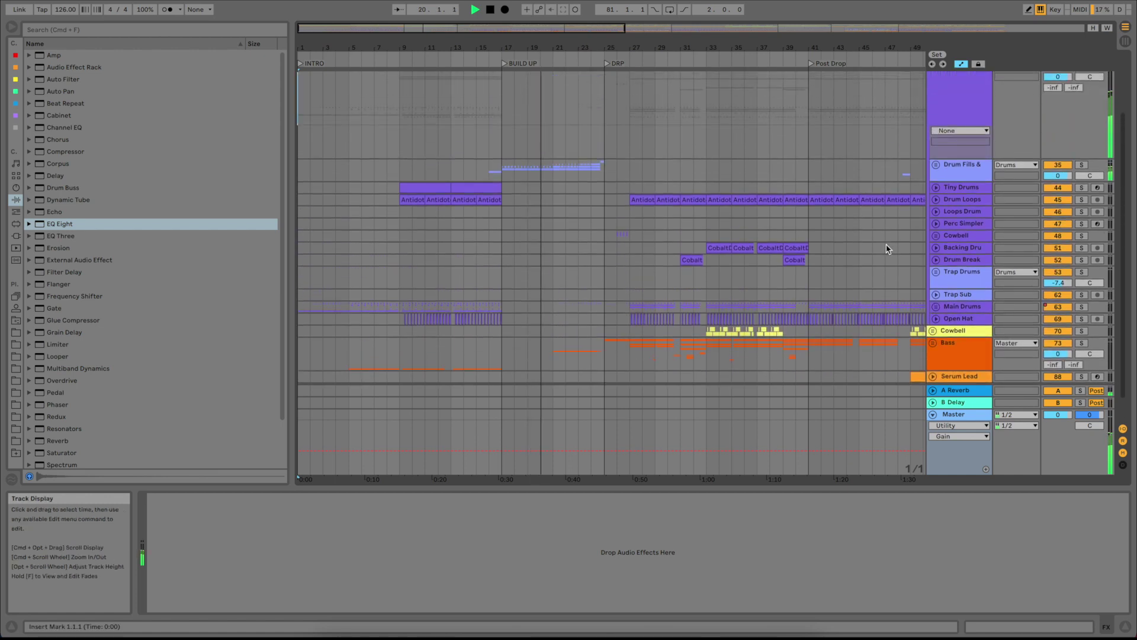
pyautogui.scroll(-1, 886, 248)
pyautogui.scroll(4, 900, 285)
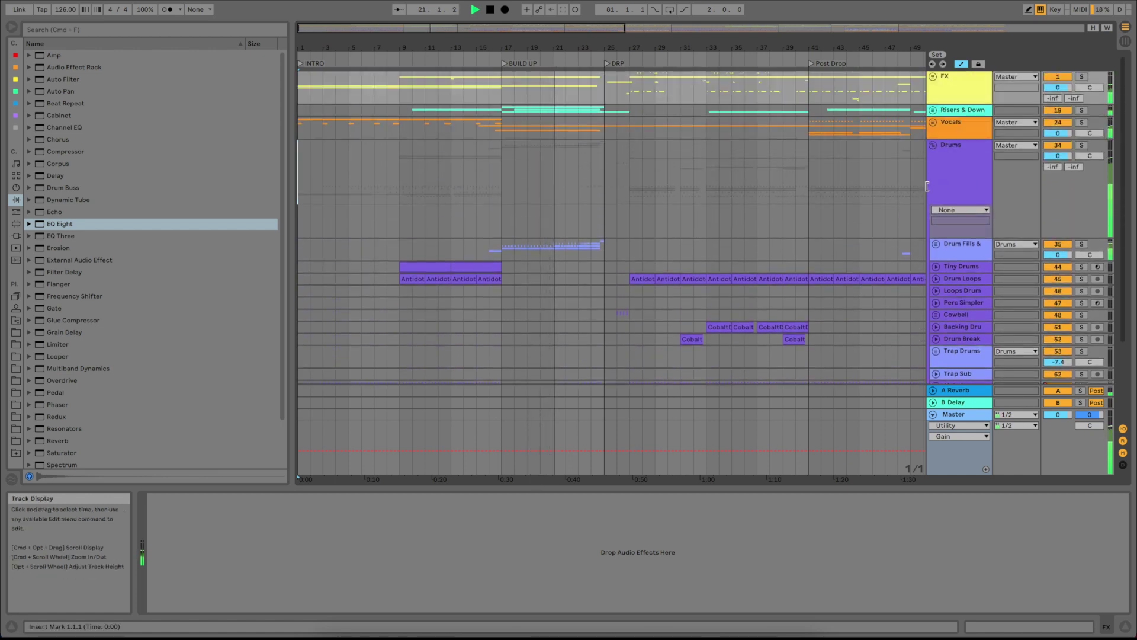
pyautogui.click(933, 145)
# Expand the Vocals group, examine the Main Vocal Fx clips in the build-up, and collapse the track and group.
pyautogui.click(933, 122)
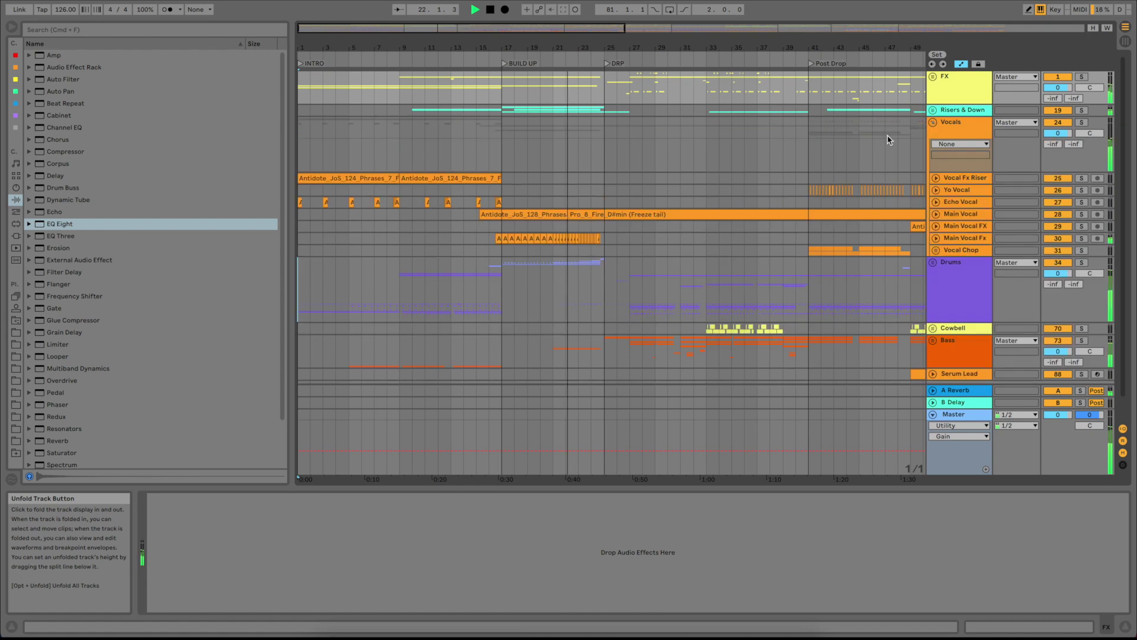
pyautogui.click(936, 239)
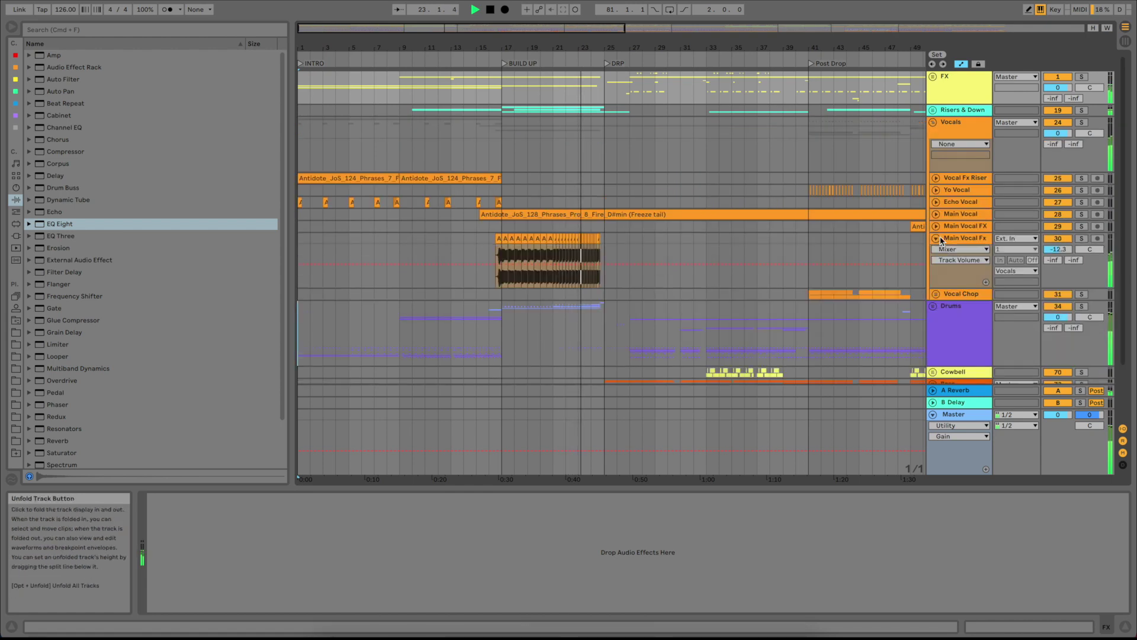
pyautogui.click(936, 239)
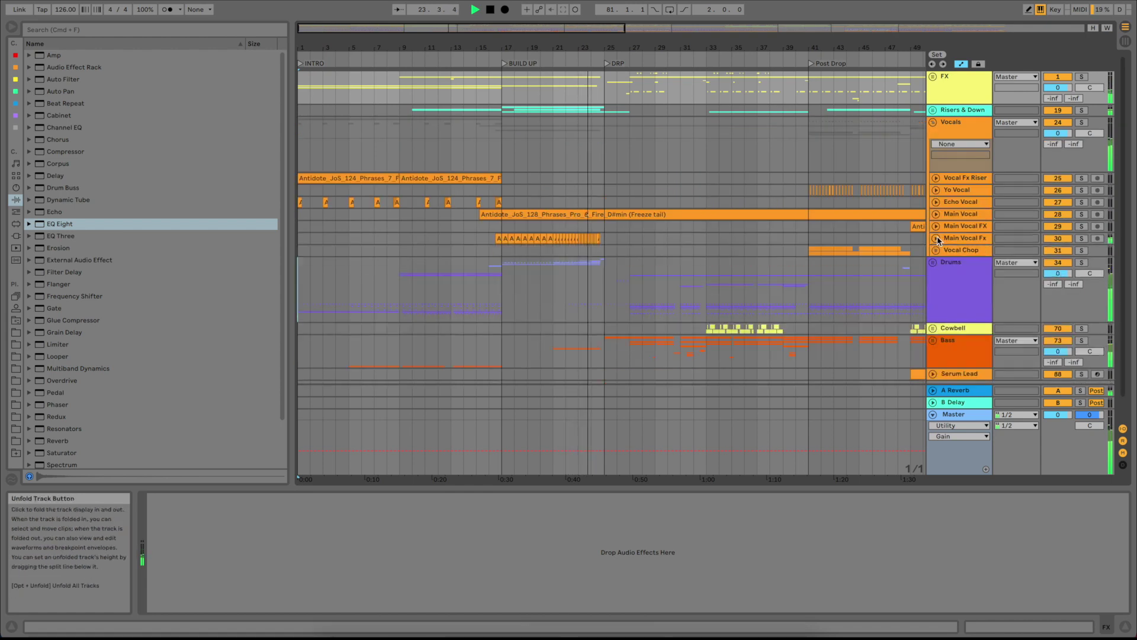
pyautogui.click(933, 123)
# Expand the Bass group, examine the Main Bass track's notes and device chain, and collapse that track.
pyautogui.click(933, 223)
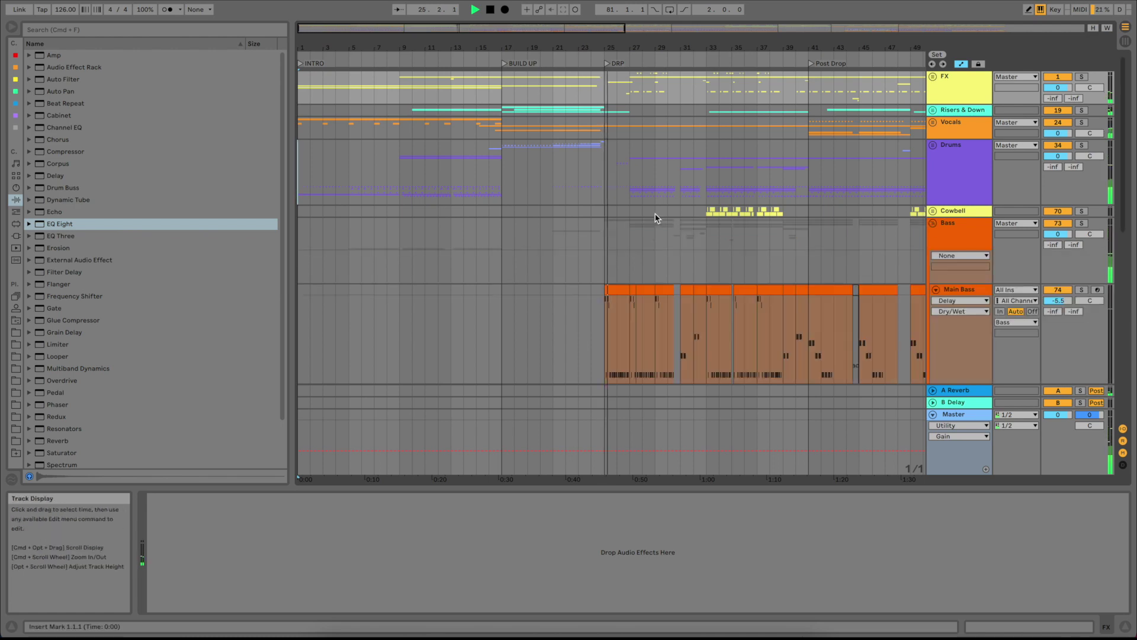
pyautogui.click(936, 288)
pyautogui.click(955, 157)
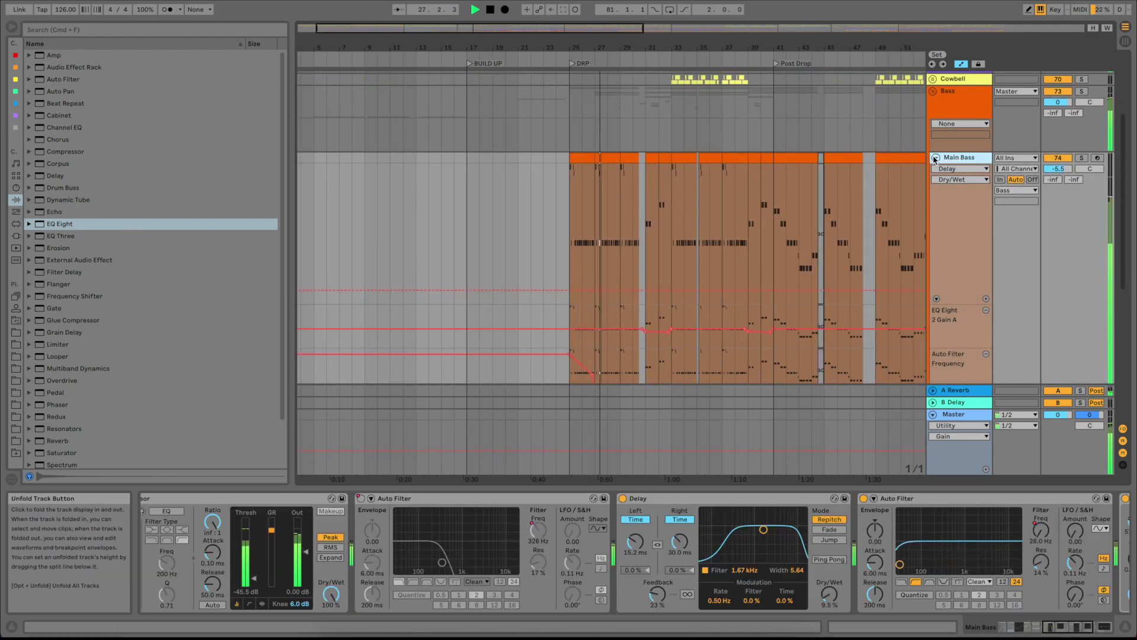
pyautogui.click(935, 158)
pyautogui.click(480, 377)
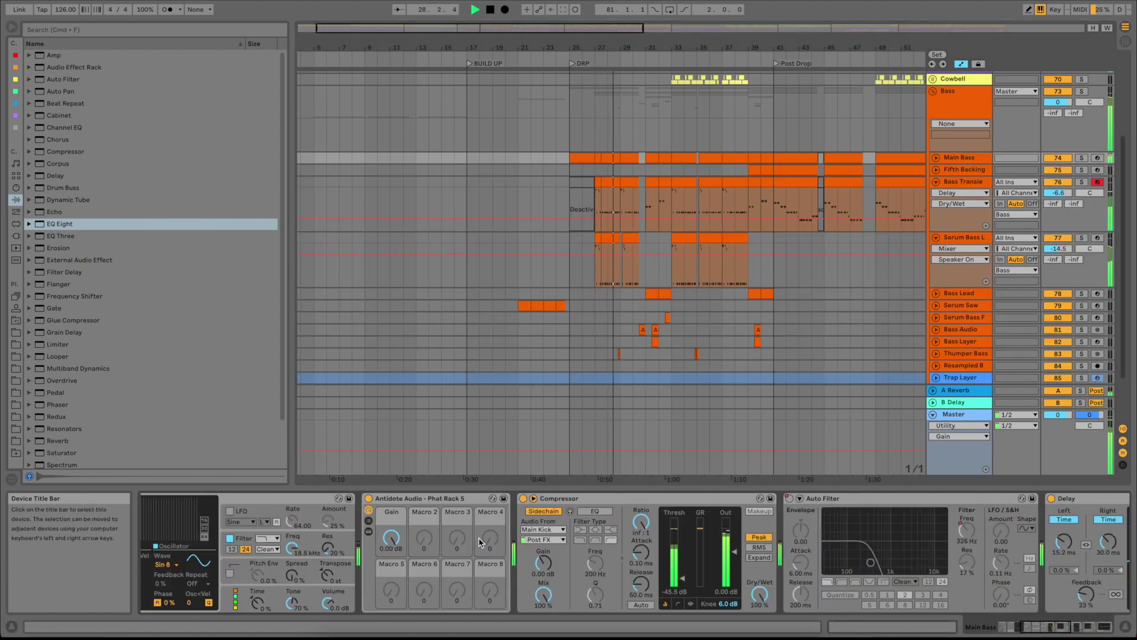
pyautogui.scroll(-1, 516, 445)
pyautogui.hscroll(3, 515, 445)
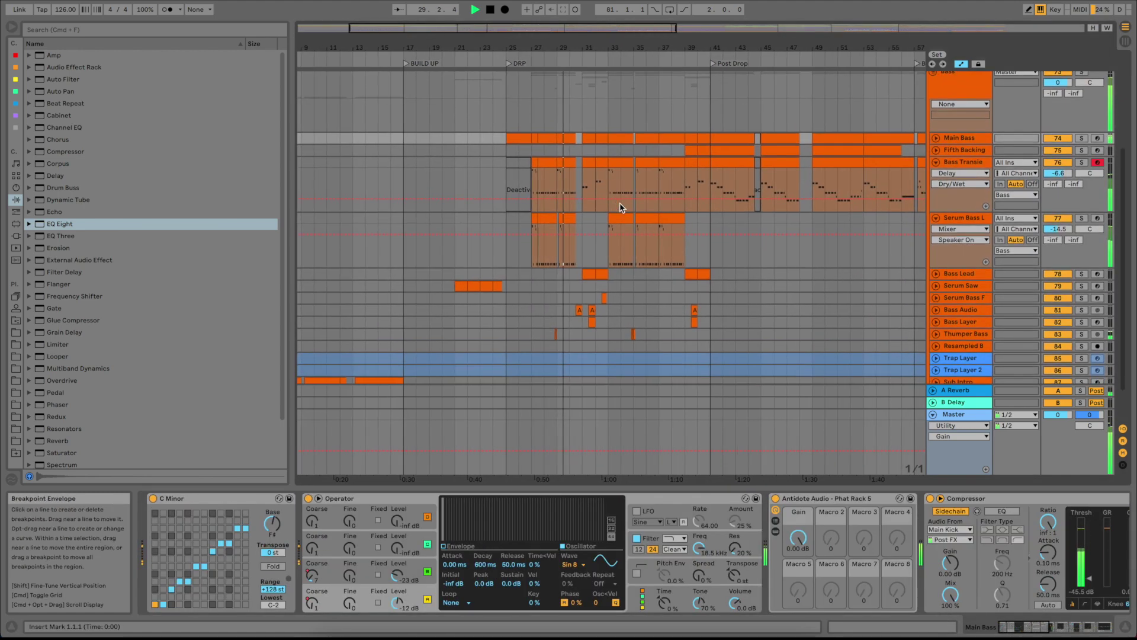
# Unfold the Bass Lead track around bar 31 and examine its notes and device chain.
pyautogui.moveTo(618, 47); pyautogui.dragTo(915, 289)
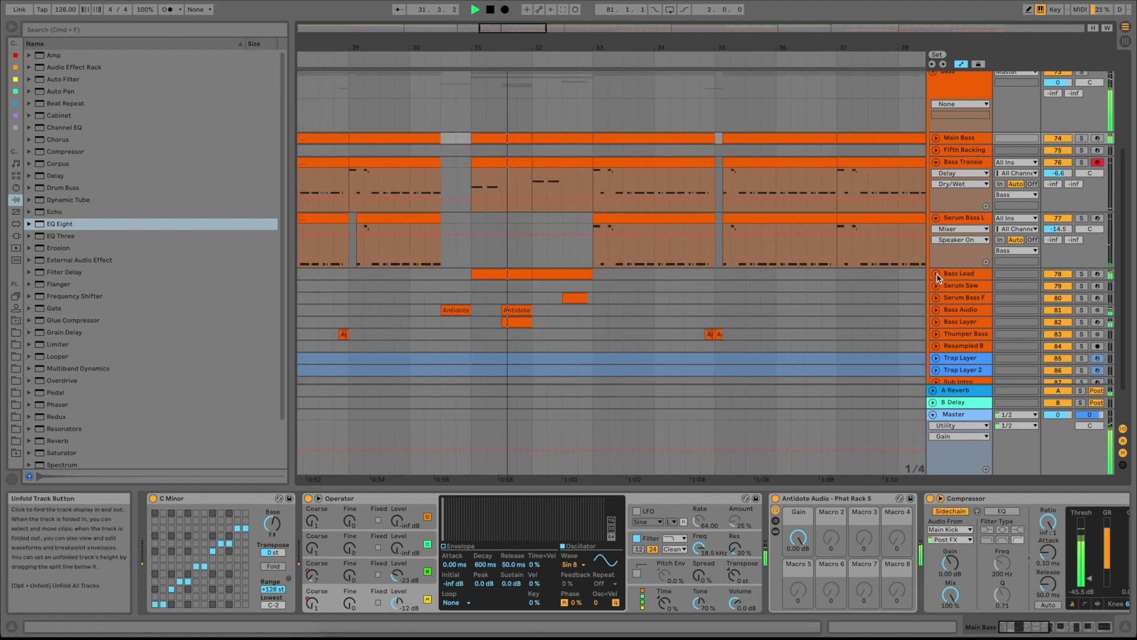
pyautogui.click(935, 273)
pyautogui.click(960, 276)
pyautogui.click(586, 512)
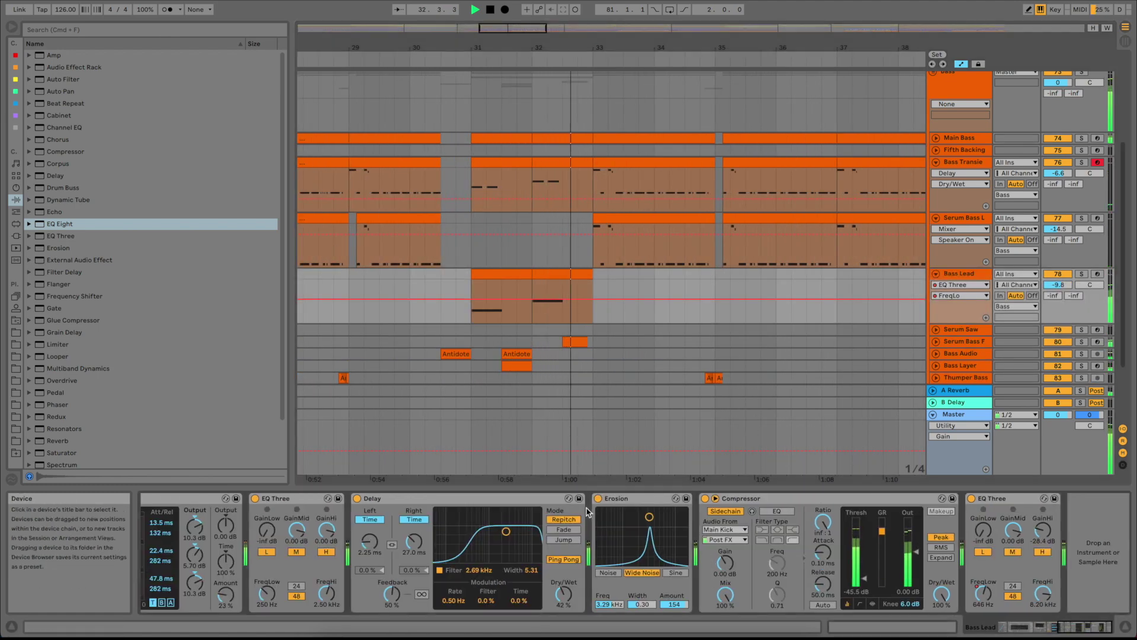
pyautogui.hscroll(-10, 587, 512)
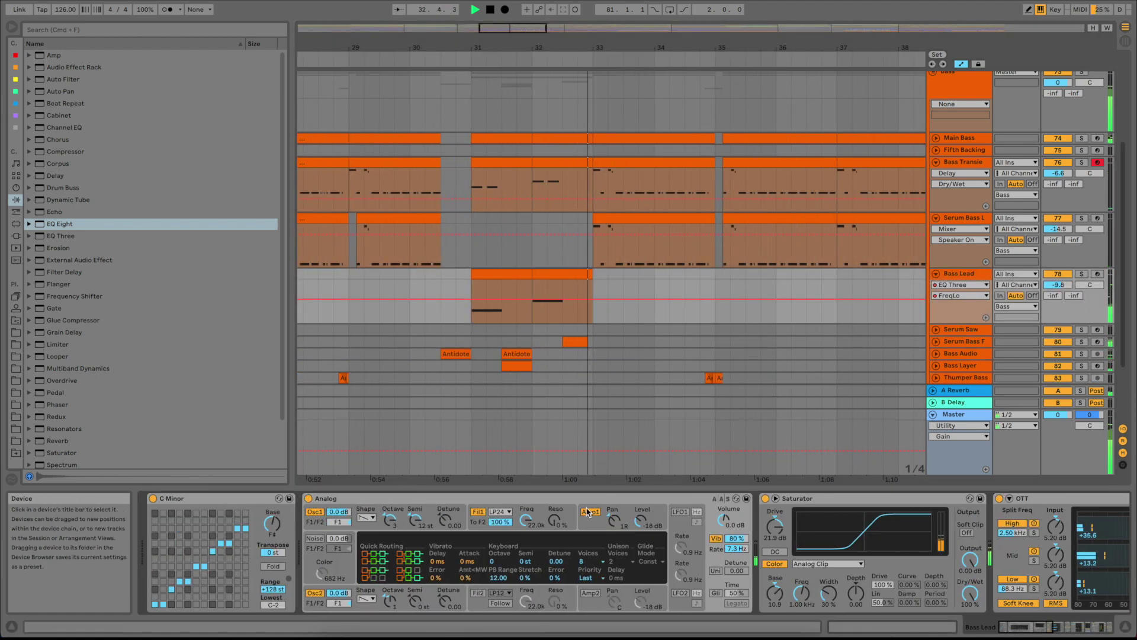
# Collapse the Bass Lead, Serum Bass and Bass Transient tracks within the Bass group.
pyautogui.click(936, 274)
pyautogui.click(935, 218)
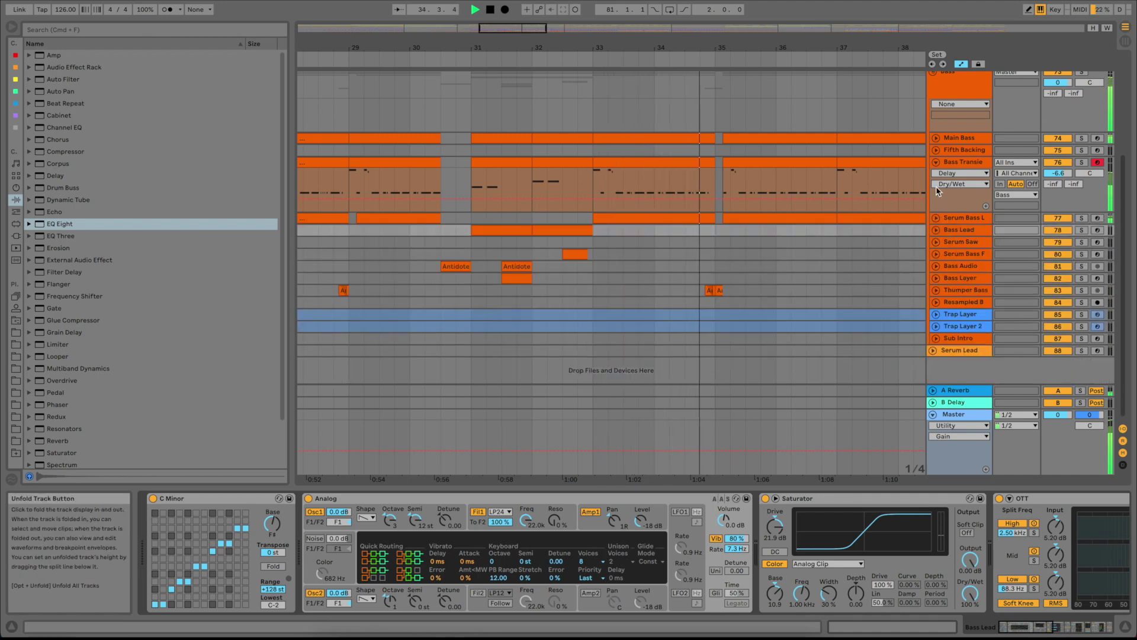
pyautogui.click(936, 161)
# Expand the Cowbell group, examine its two audio tracks' clips, and collapse it again.
pyautogui.scroll(5, 740, 210)
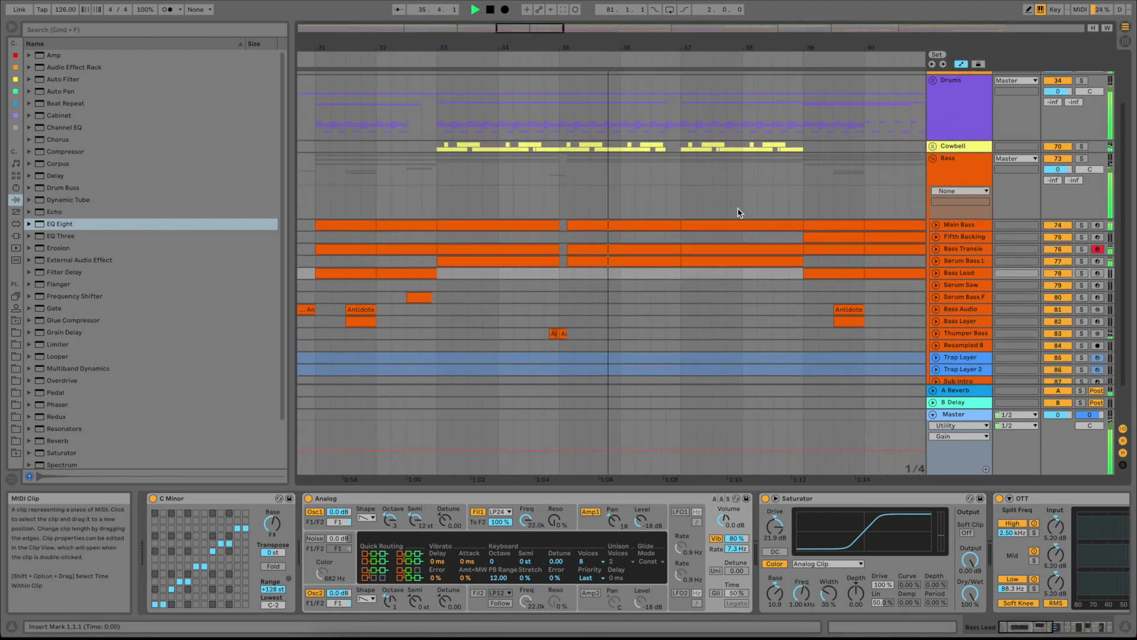
pyautogui.click(933, 190)
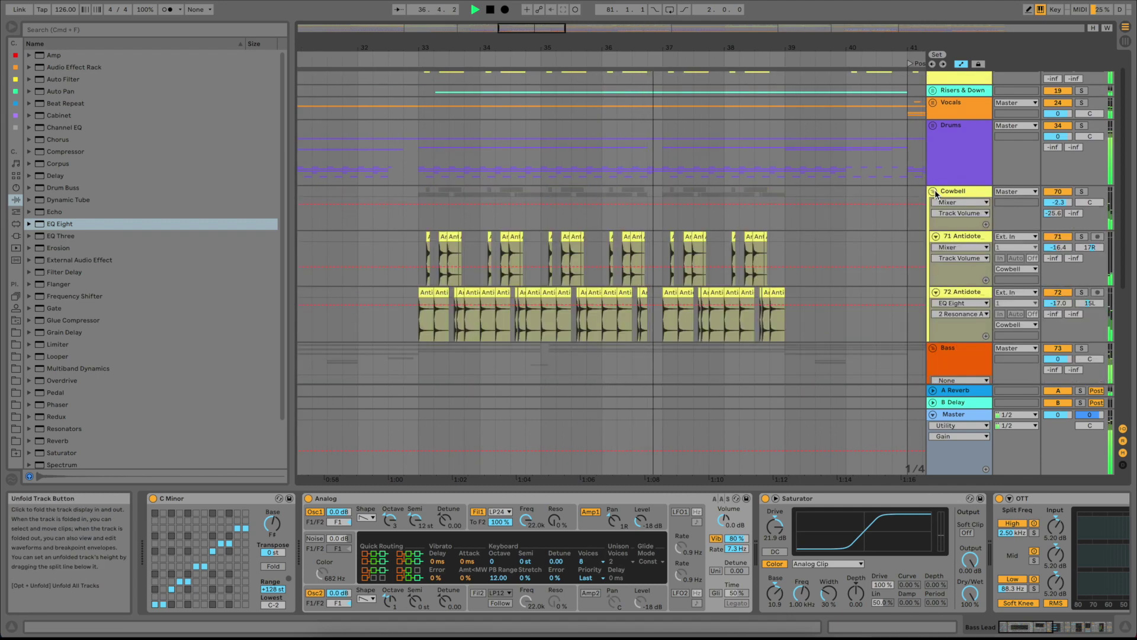
pyautogui.click(934, 191)
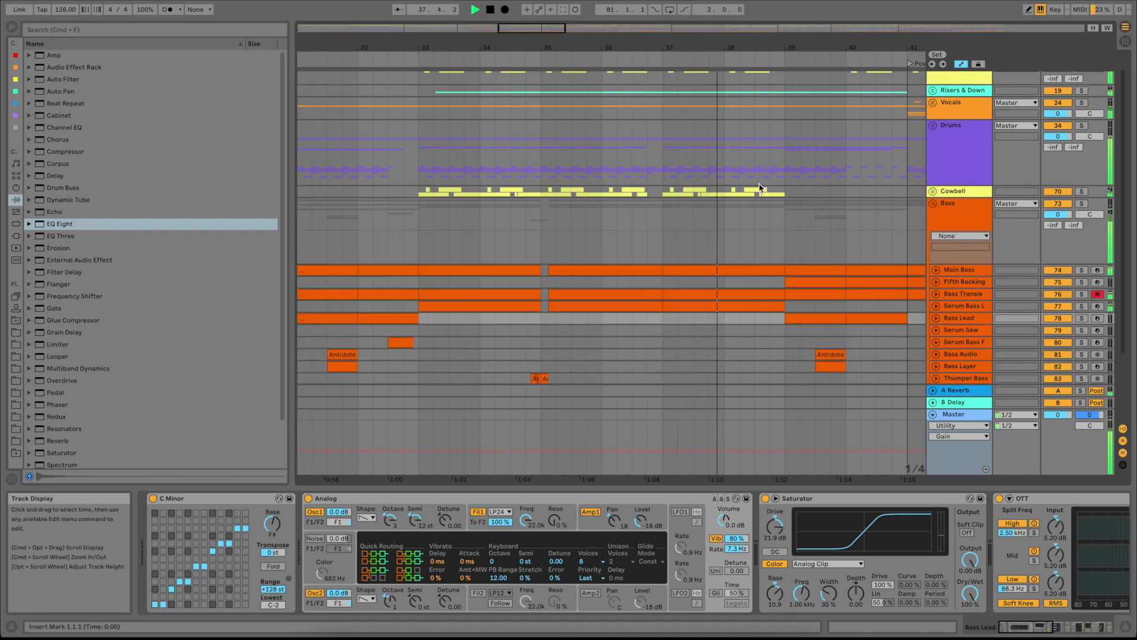
# Unfold the Main Bass track, examine its MIDI notes leading into the Post Drop section, and collapse it.
pyautogui.scroll(-4, 759, 183)
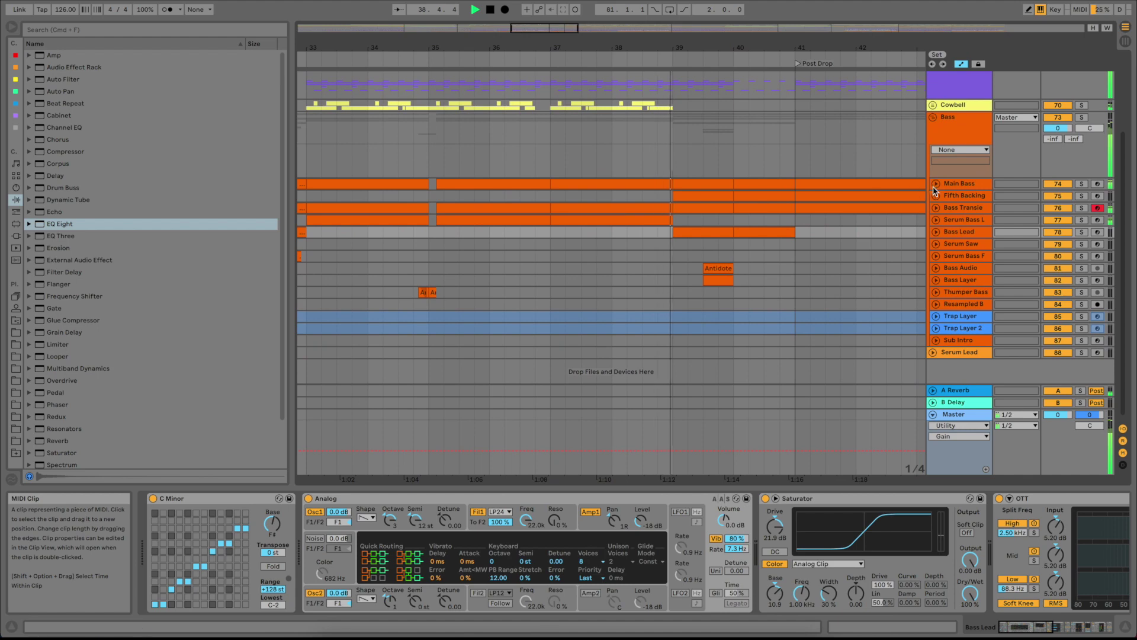
pyautogui.click(935, 184)
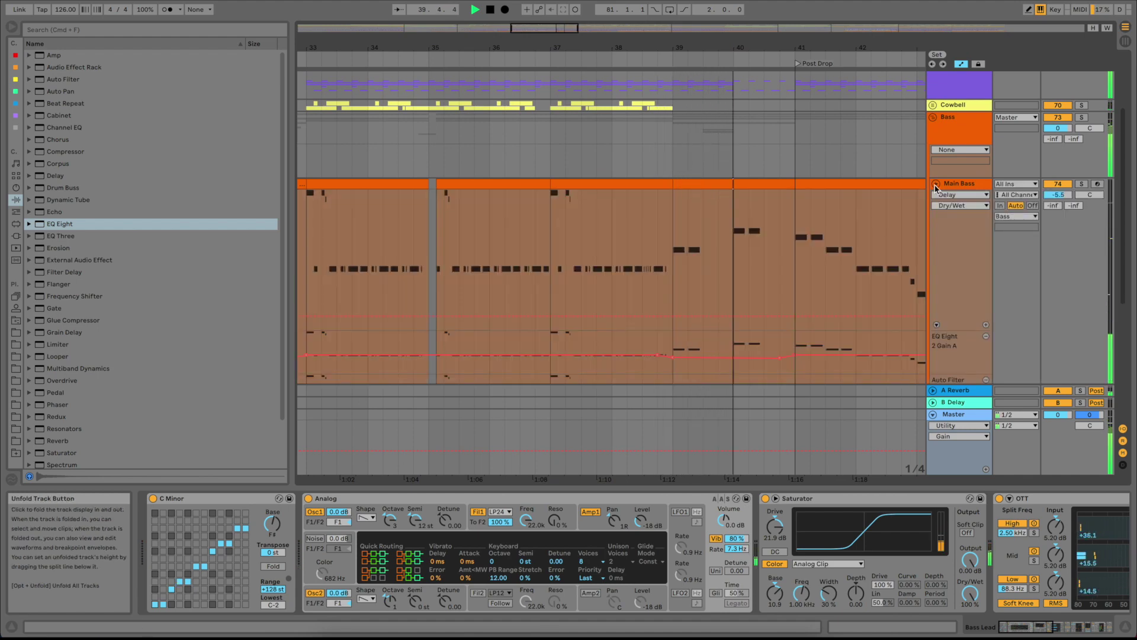
pyautogui.scroll(3, 828, 211)
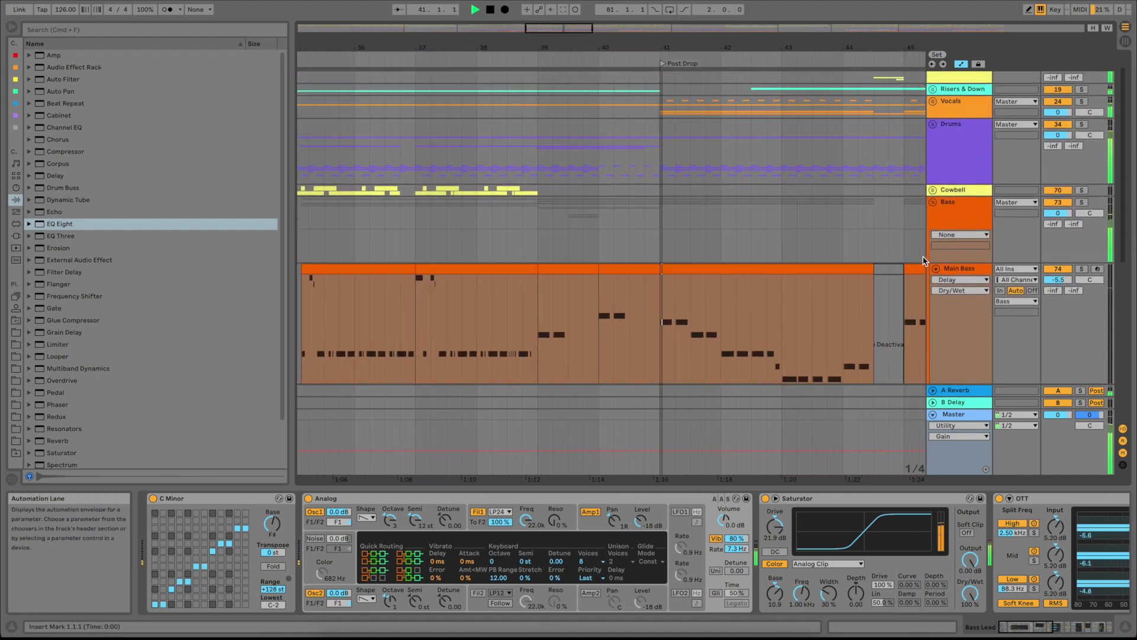
pyautogui.scroll(-2, 854, 277)
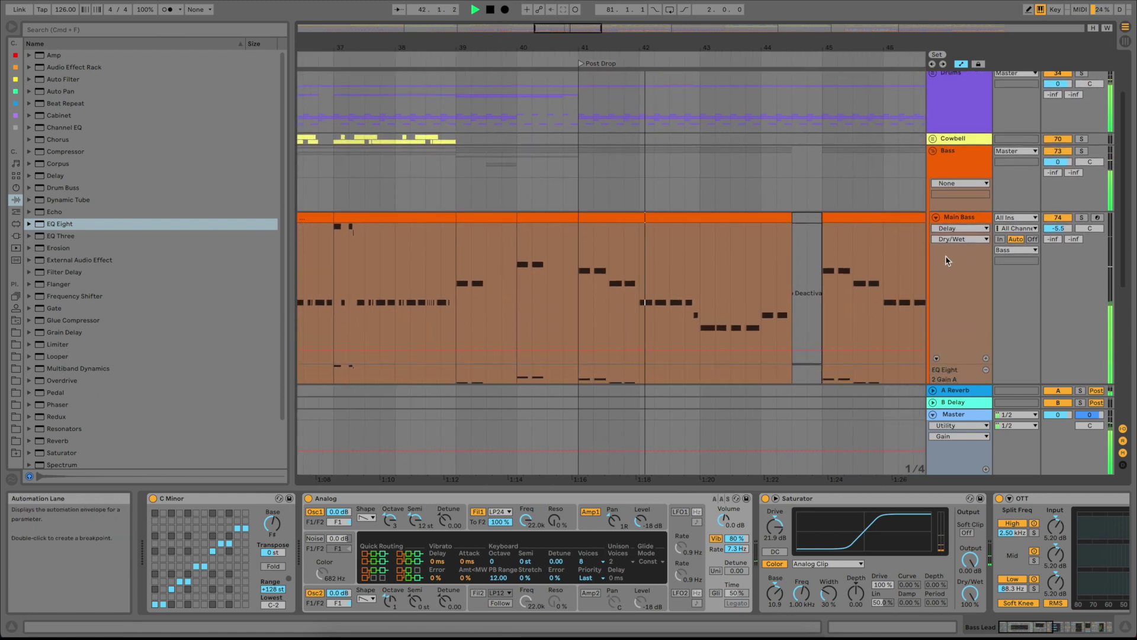
pyautogui.click(936, 218)
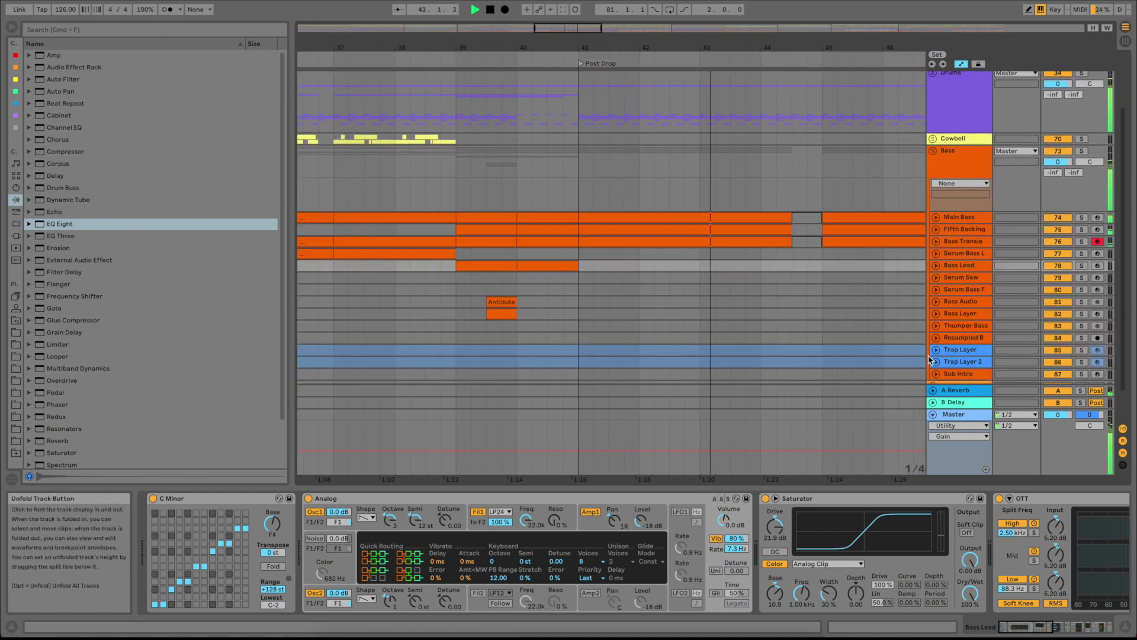
# Collapse the Master track and look over the Post Drop arrangement across the track groups.
pyautogui.click(933, 414)
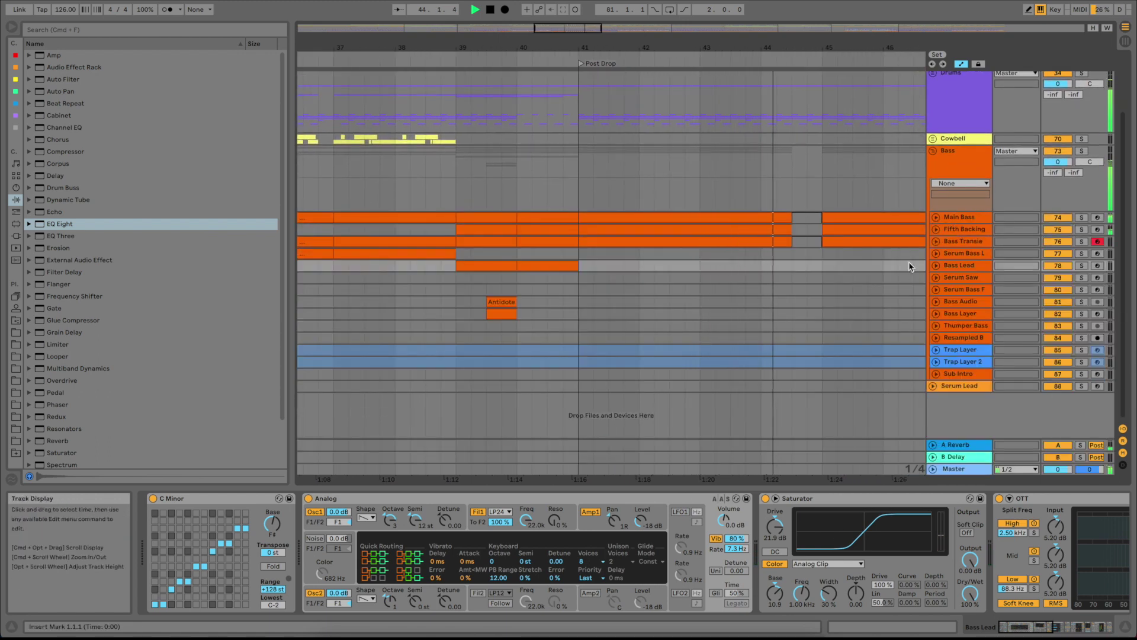
pyautogui.scroll(4, 909, 262)
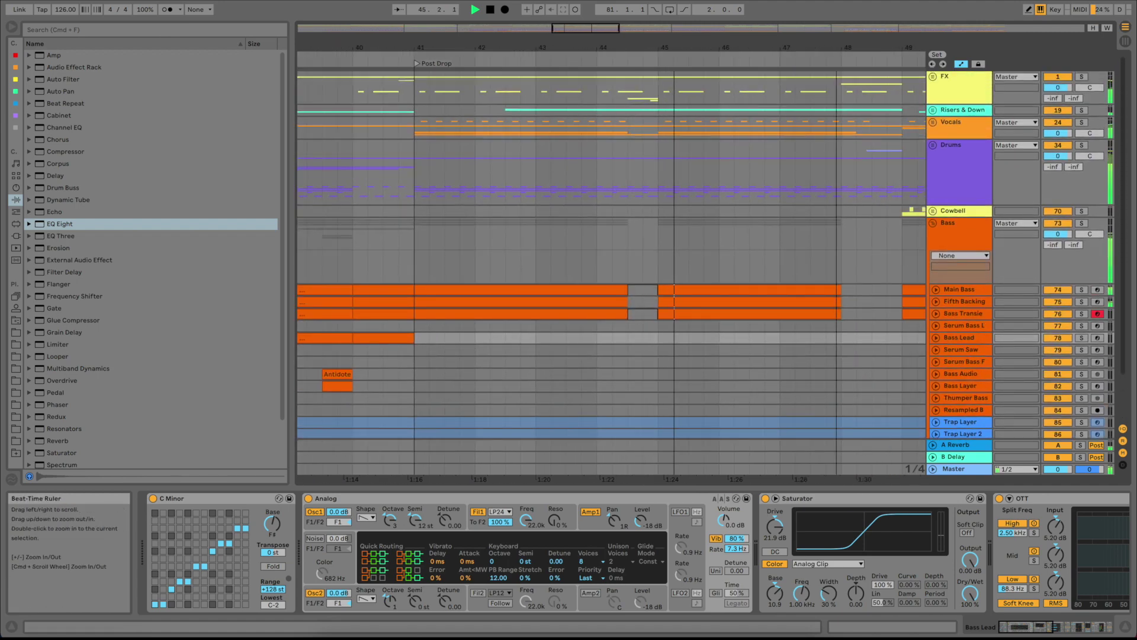
pyautogui.moveTo(836, 50); pyautogui.dragTo(836, 31)
pyautogui.scroll(-3, 832, 208)
pyautogui.hscroll(4, 832, 208)
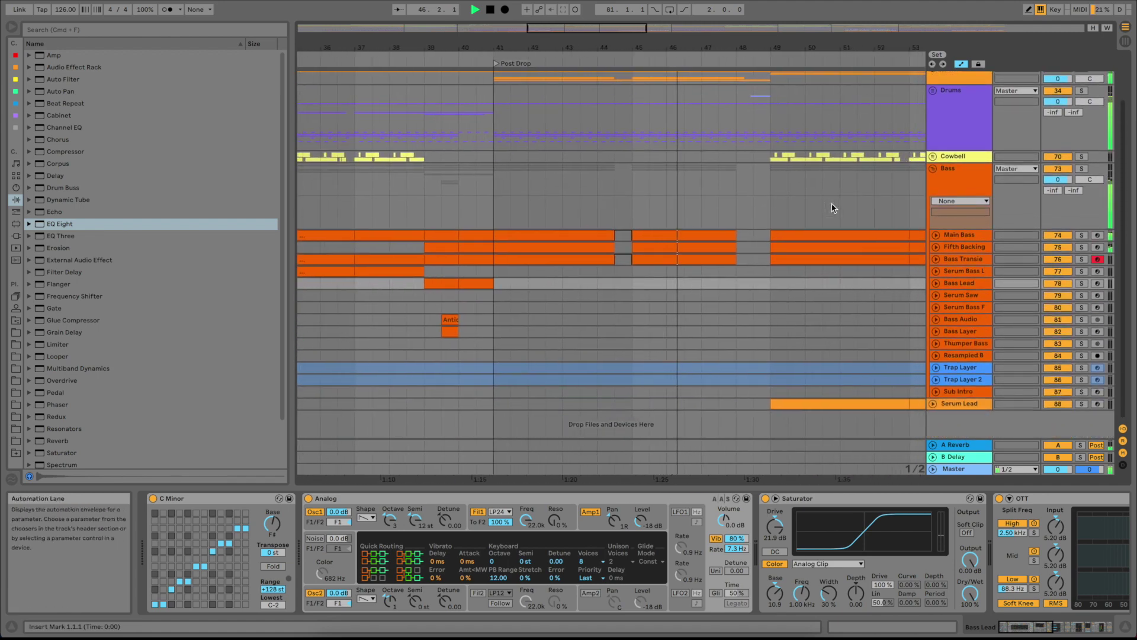
pyautogui.scroll(2, 832, 207)
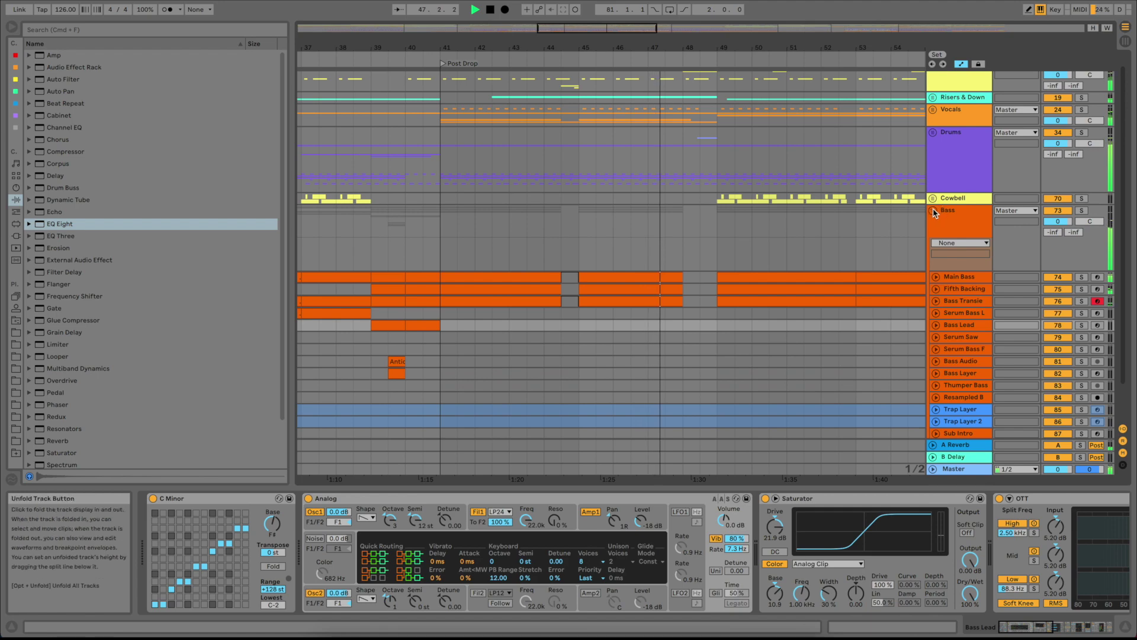
# Collapse the Bass group and expand the Drums group to view its tracks across the Post Drop section.
pyautogui.click(934, 210)
pyautogui.click(934, 145)
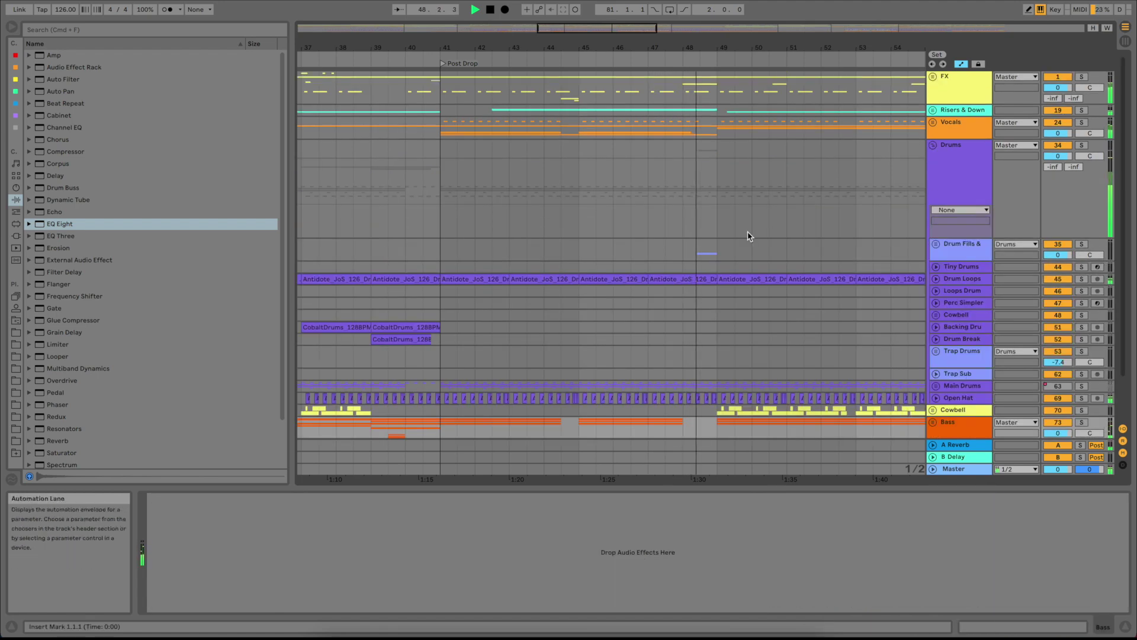
pyautogui.scroll(-2, 746, 233)
pyautogui.hscroll(4, 746, 233)
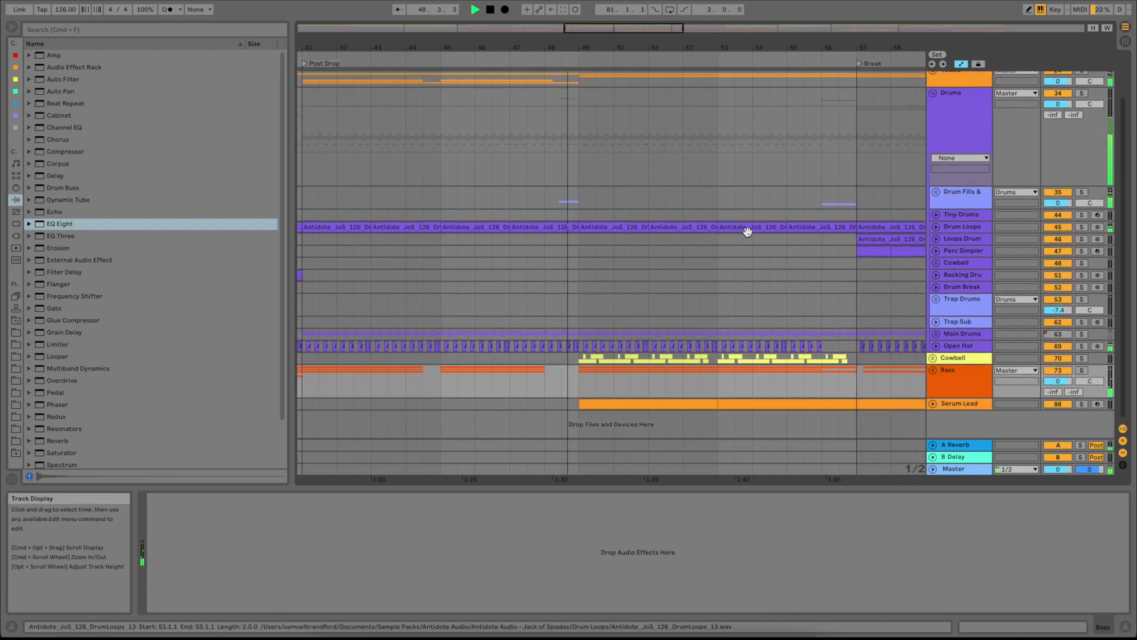
# Expand the Main Drums group, examine the Clap 1 waveform, and collapse both again.
pyautogui.click(935, 334)
pyautogui.scroll(-4, 725, 293)
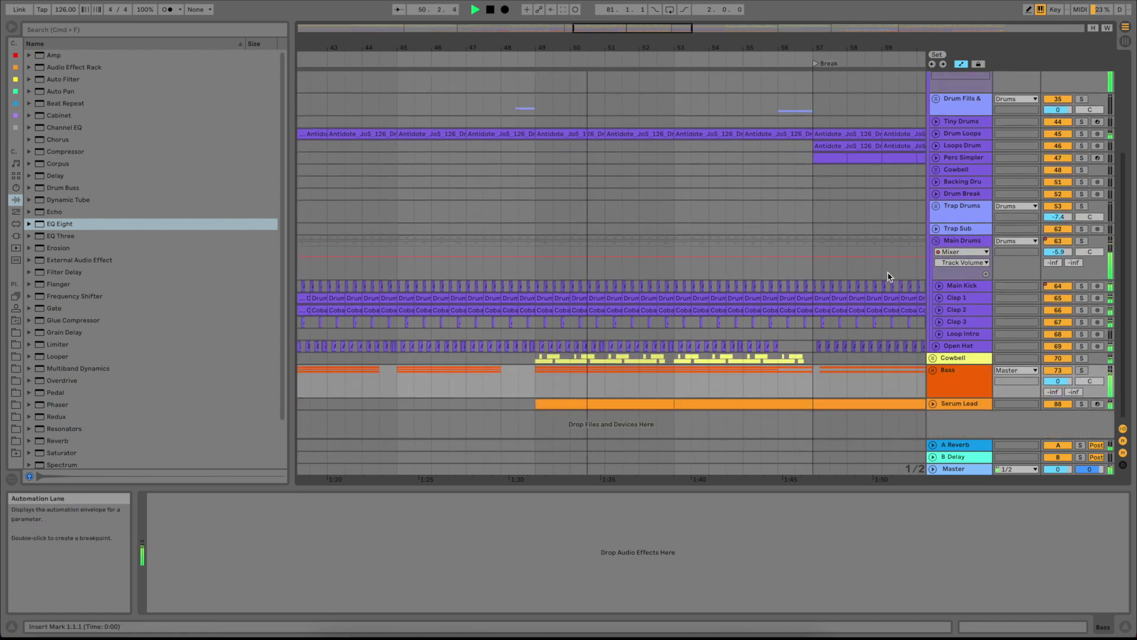
pyautogui.click(939, 298)
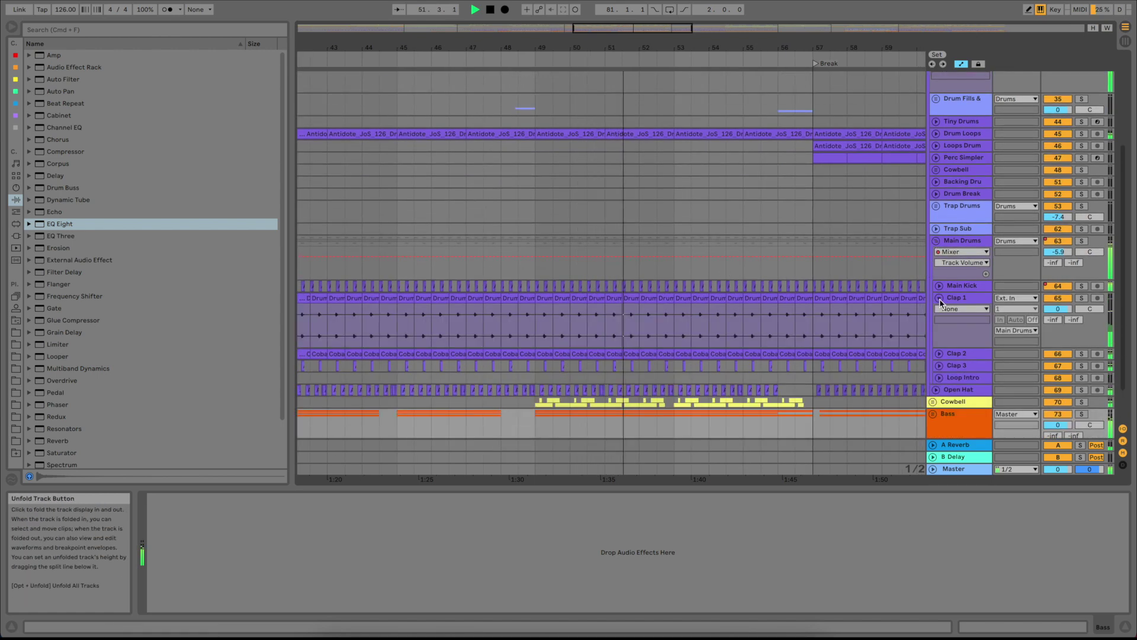
pyautogui.click(939, 300)
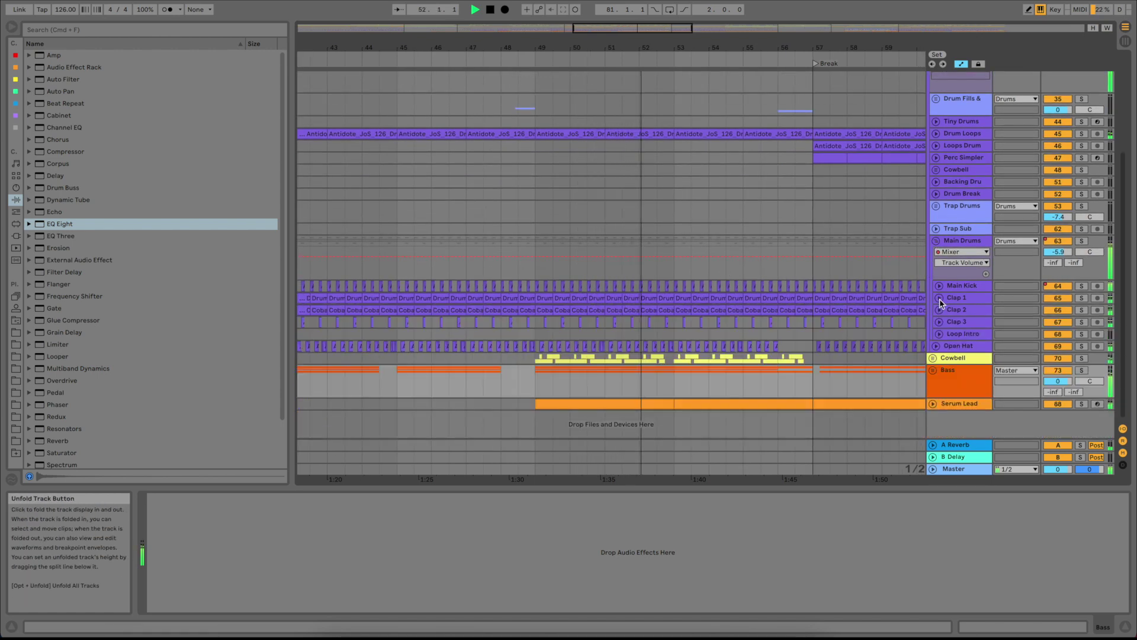
pyautogui.click(936, 240)
# Unfold the Serum Lead track, examine its MIDI notes and Auto Filter Frequency automation into the Break, and fold it.
pyautogui.click(933, 310)
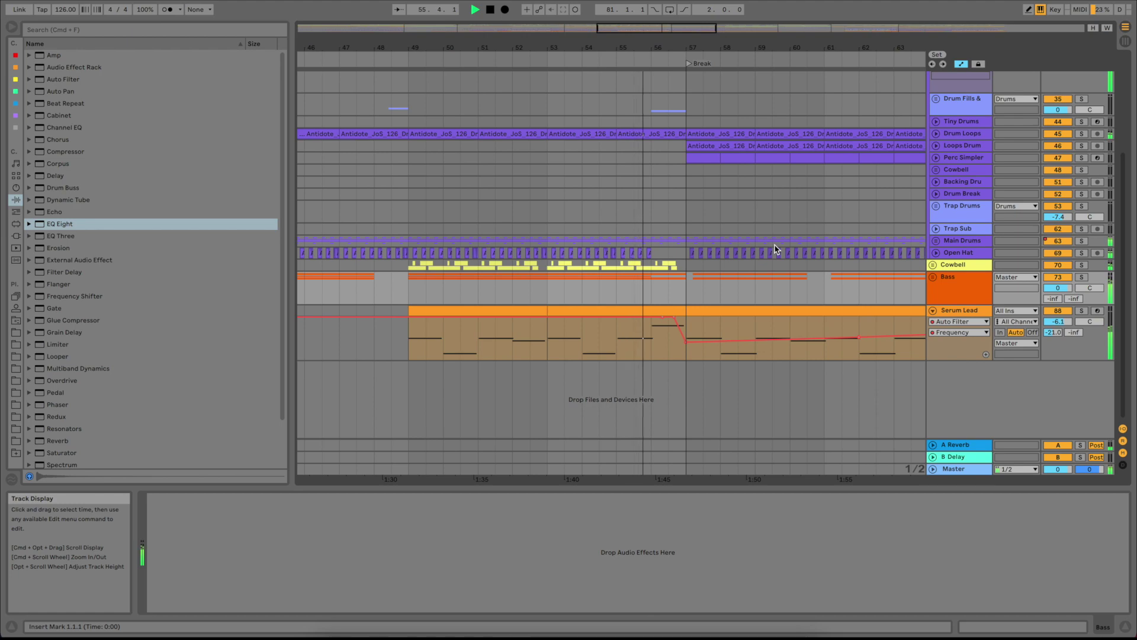
pyautogui.scroll(5, 774, 248)
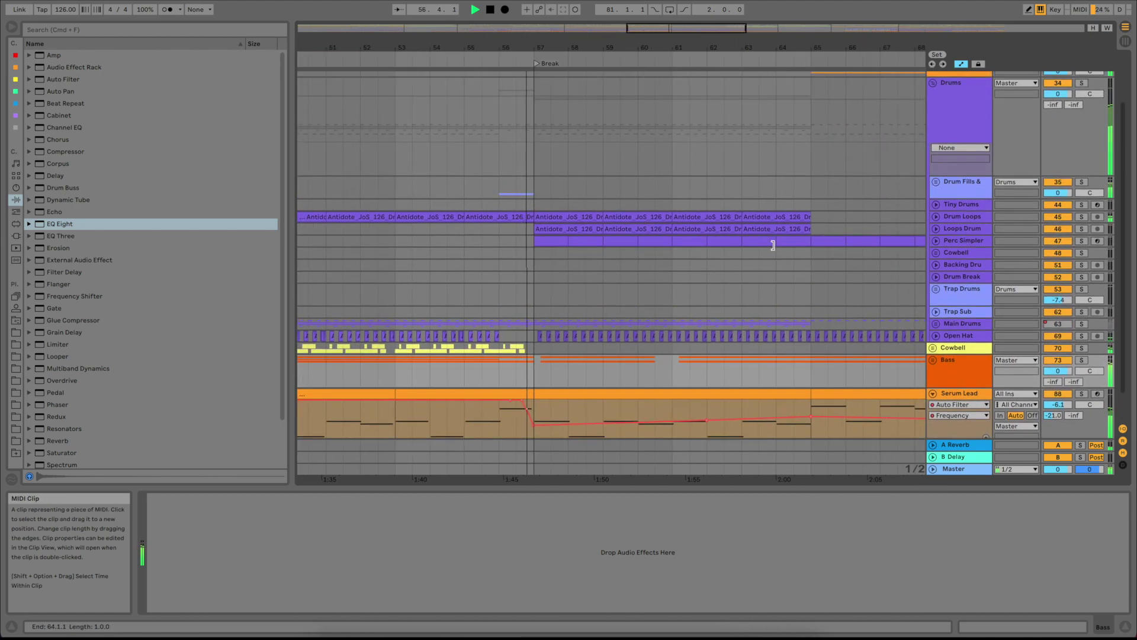
pyautogui.click(933, 393)
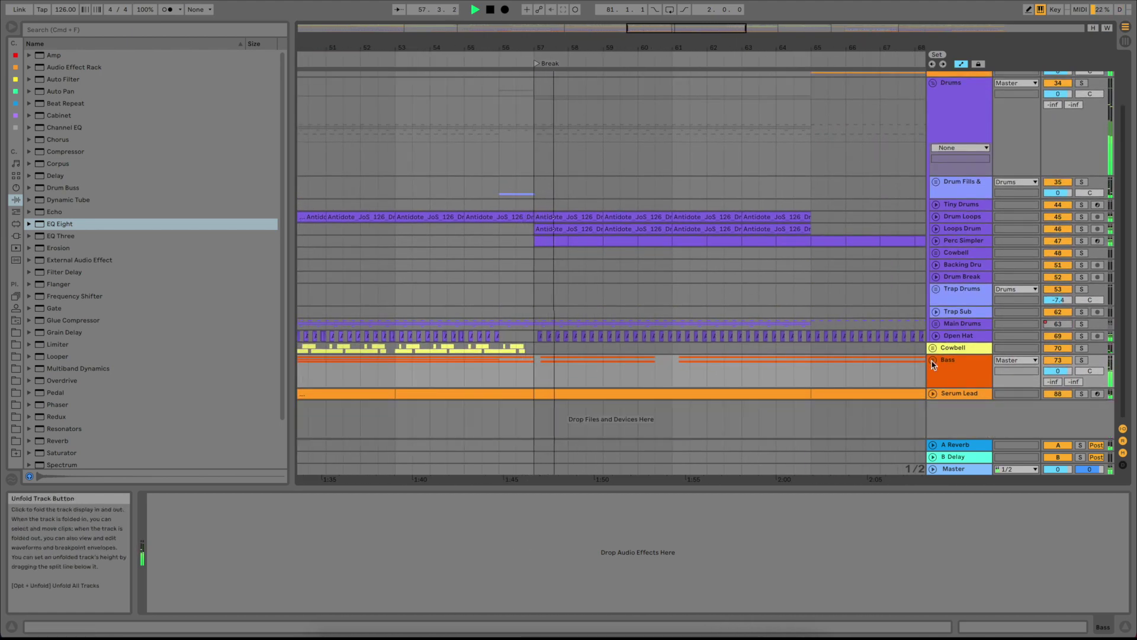
# Select the Perc Simpler track and examine its device chain from the sampler through to EQ Eight.
pyautogui.click(951, 243)
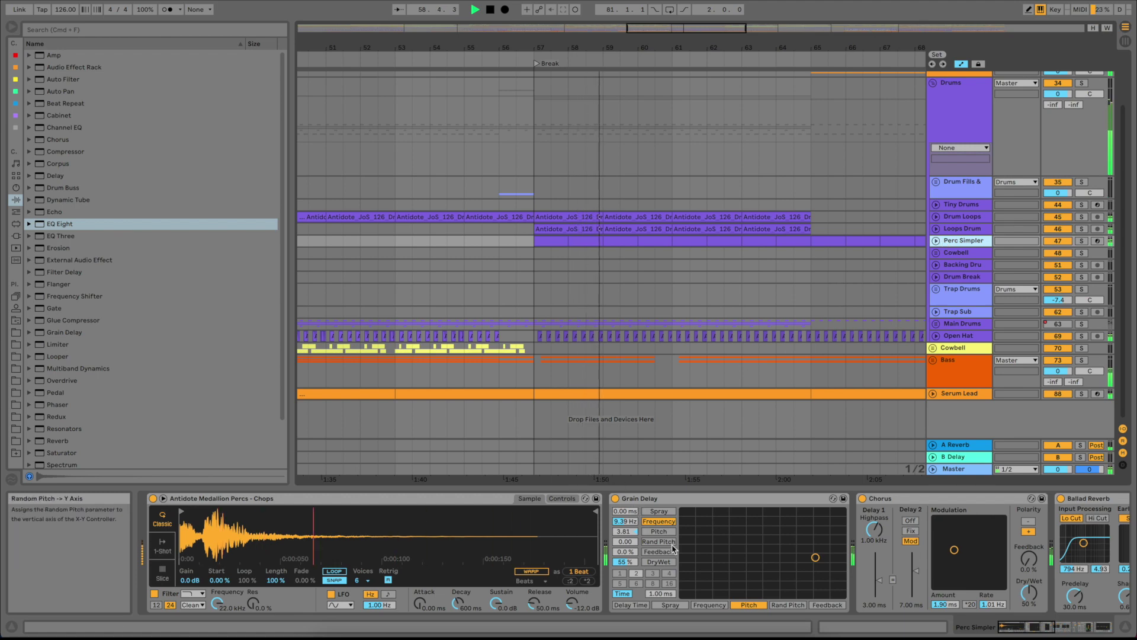
pyautogui.hscroll(10, 674, 549)
pyautogui.hscroll(10, 674, 549)
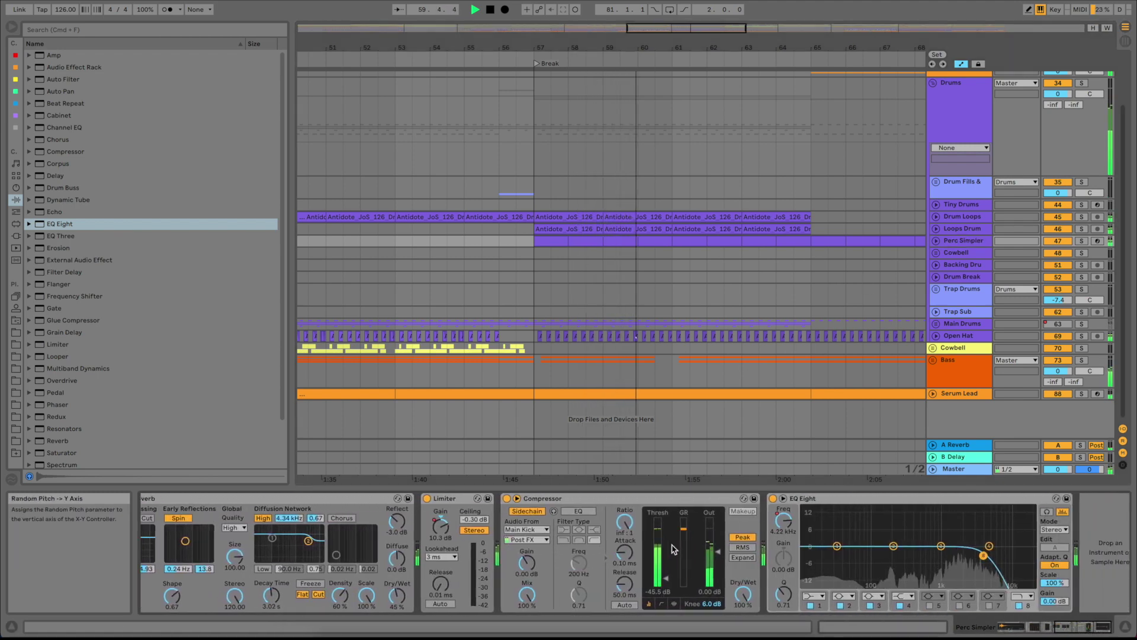
pyautogui.hscroll(-15, 672, 549)
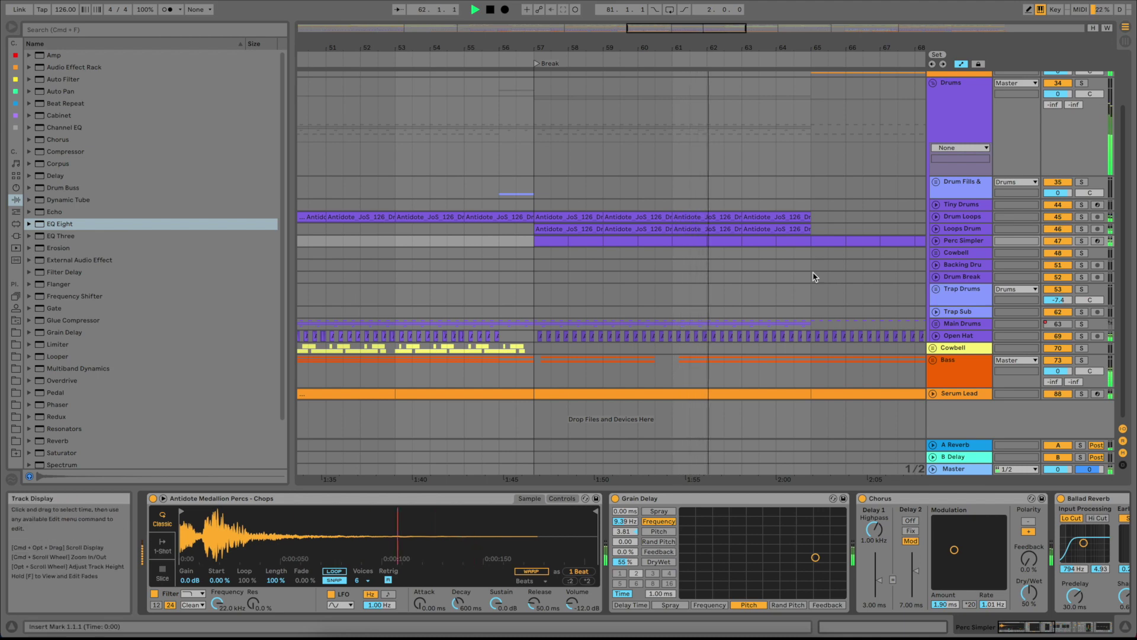
# Look over the Break section up to BUILD 2 and collapse the Drums group.
pyautogui.hscroll(2, 813, 277)
pyautogui.hscroll(5, 813, 276)
pyautogui.scroll(3, 813, 276)
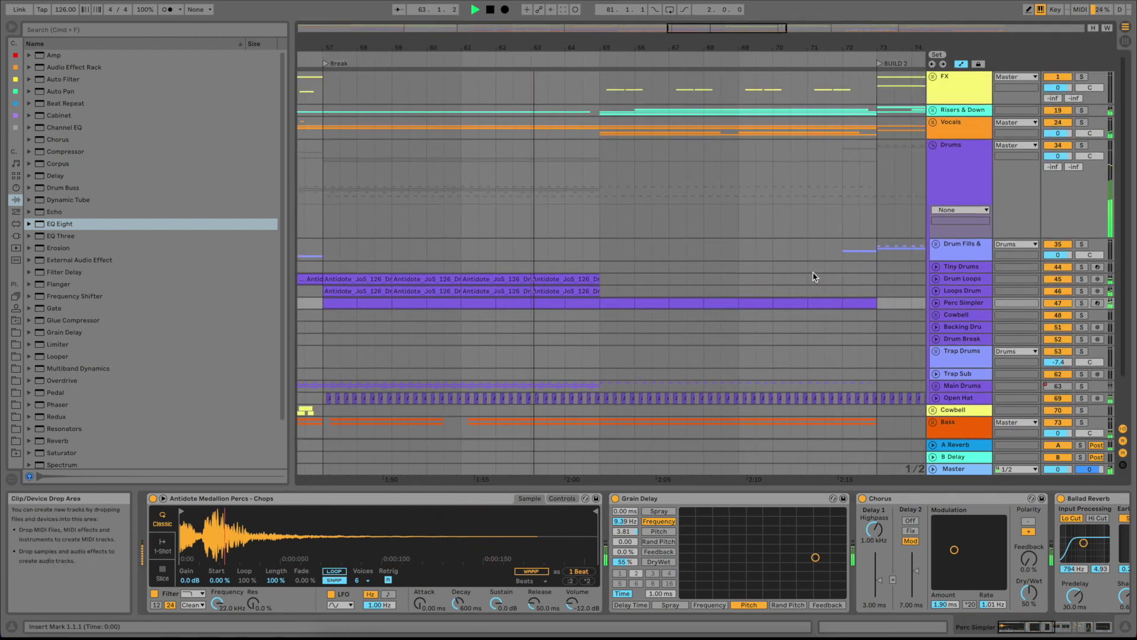
pyautogui.click(933, 144)
pyautogui.hscroll(1, 761, 175)
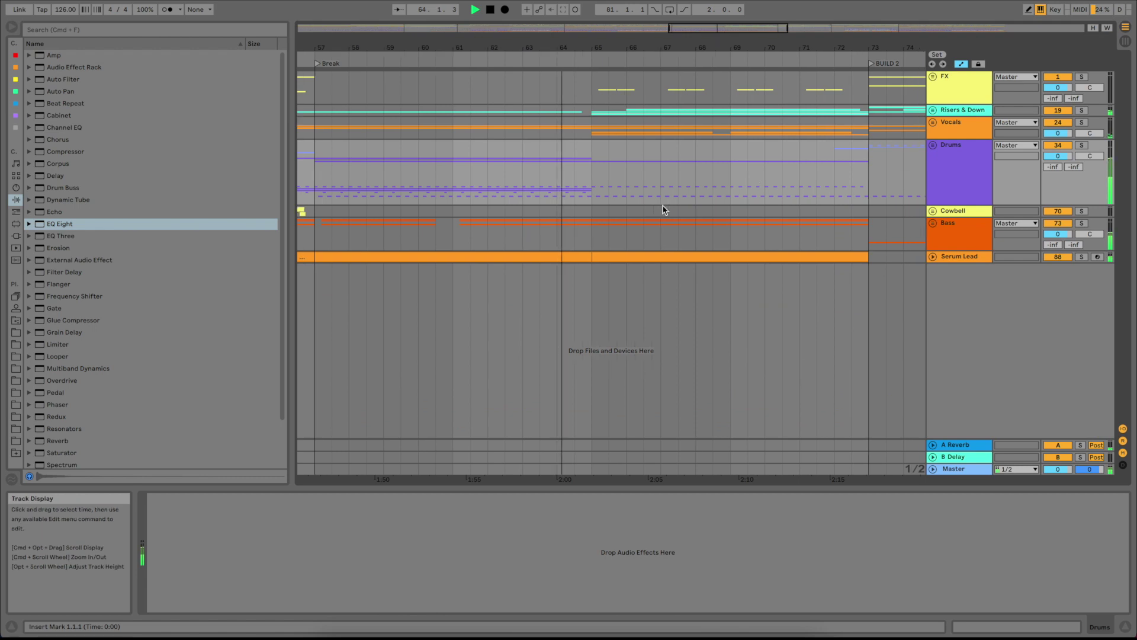
# Expand the Vocals group and examine the Main Vocal and Main Vocal FX tracks, folding each again.
pyautogui.click(933, 122)
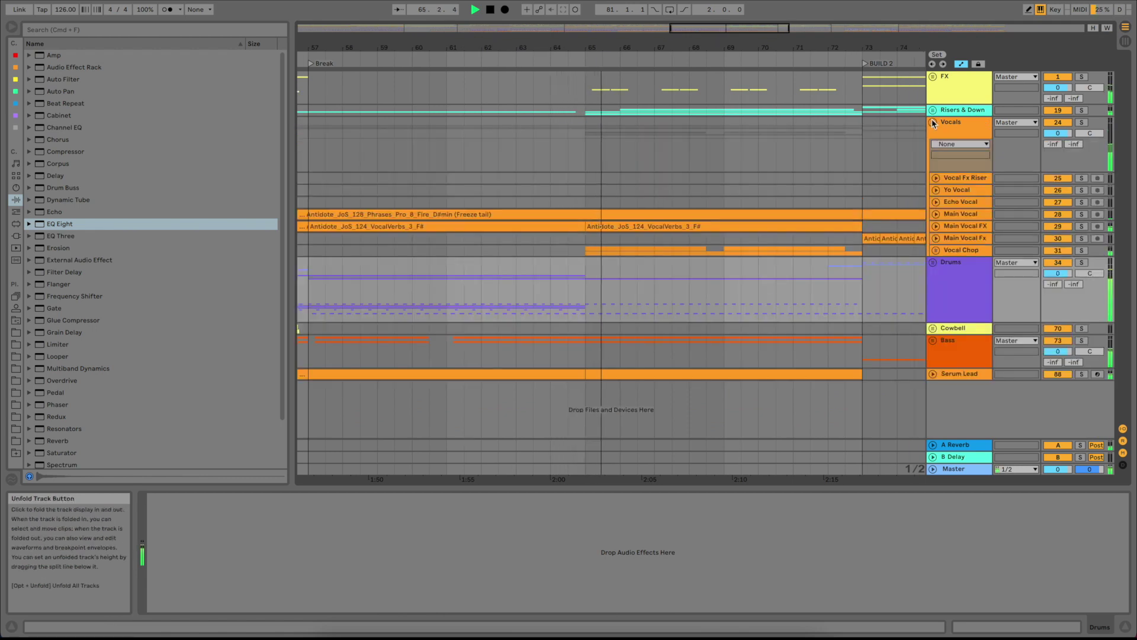
pyautogui.click(935, 214)
pyautogui.click(936, 215)
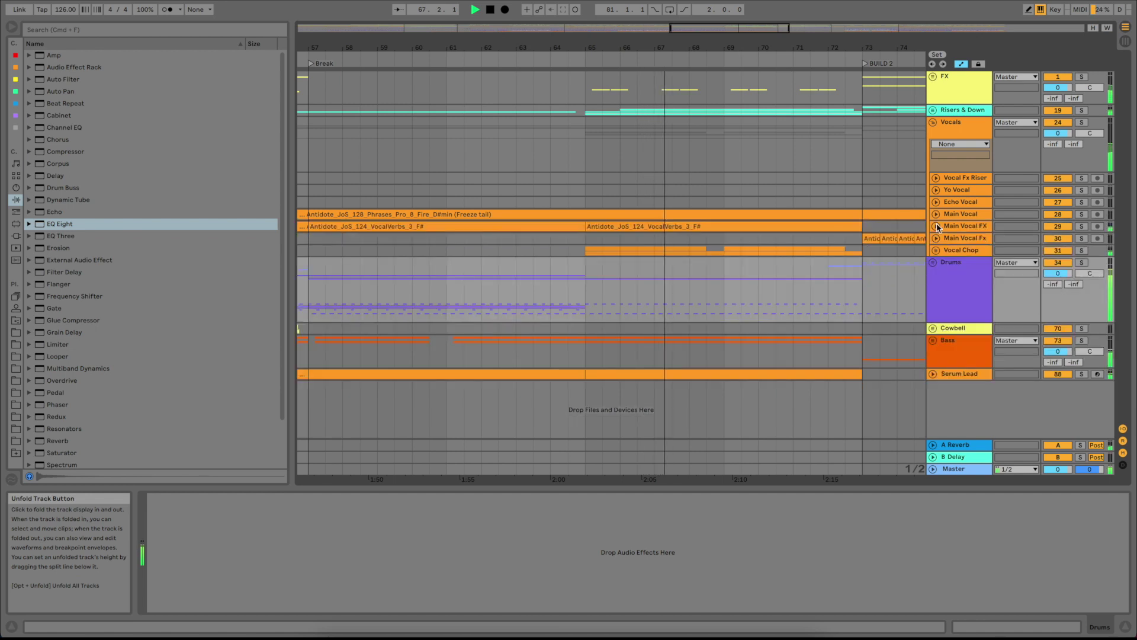
pyautogui.click(935, 227)
pyautogui.click(936, 226)
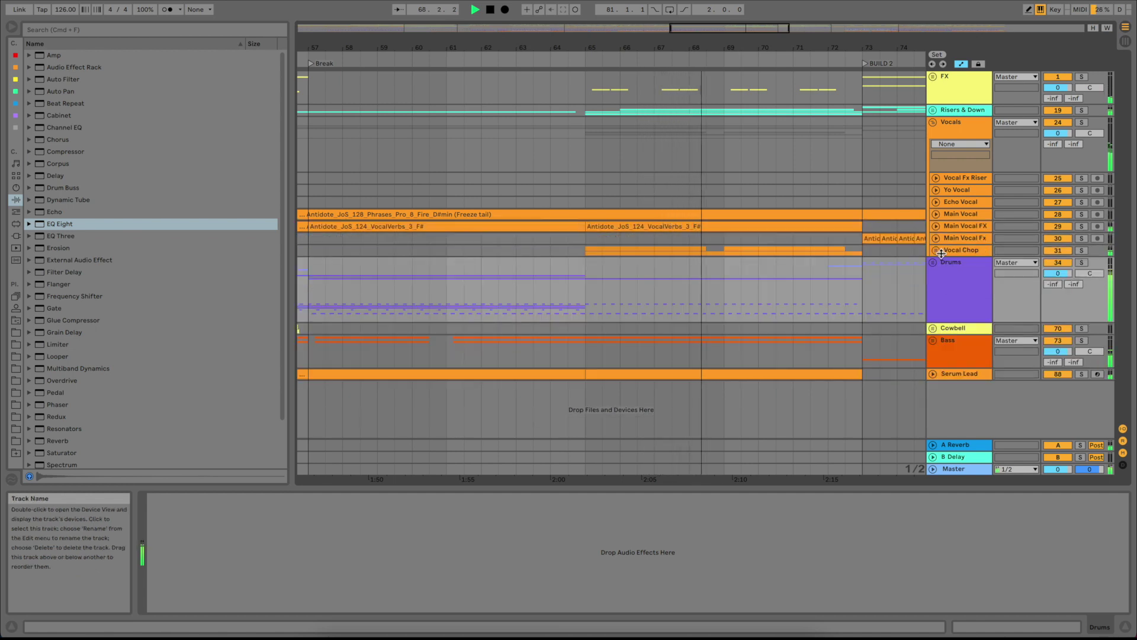
# Expand the Vocal Chop subgroup, examine the Vocal Chop 1 waveforms, and collapse the whole Vocals group.
pyautogui.click(936, 250)
pyautogui.click(939, 296)
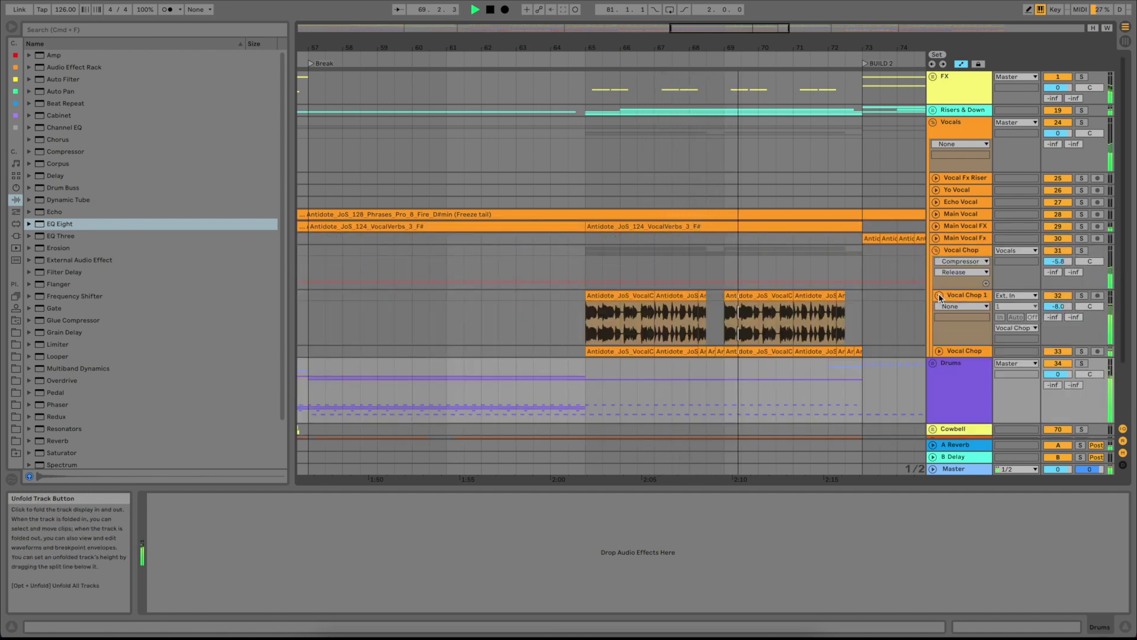
pyautogui.click(938, 295)
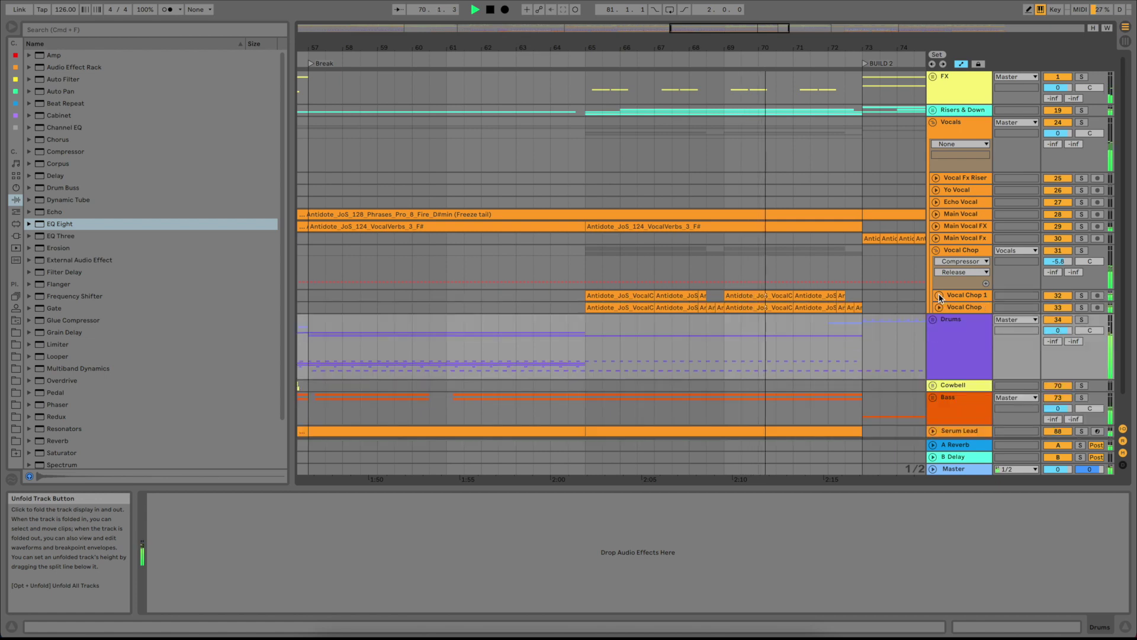
pyautogui.click(934, 122)
# Expand the Risers & Down group at BUILD 2 and unfold Riser 1, Riser 2 and Sub Riser to examine their waveforms.
pyautogui.hscroll(8, 754, 155)
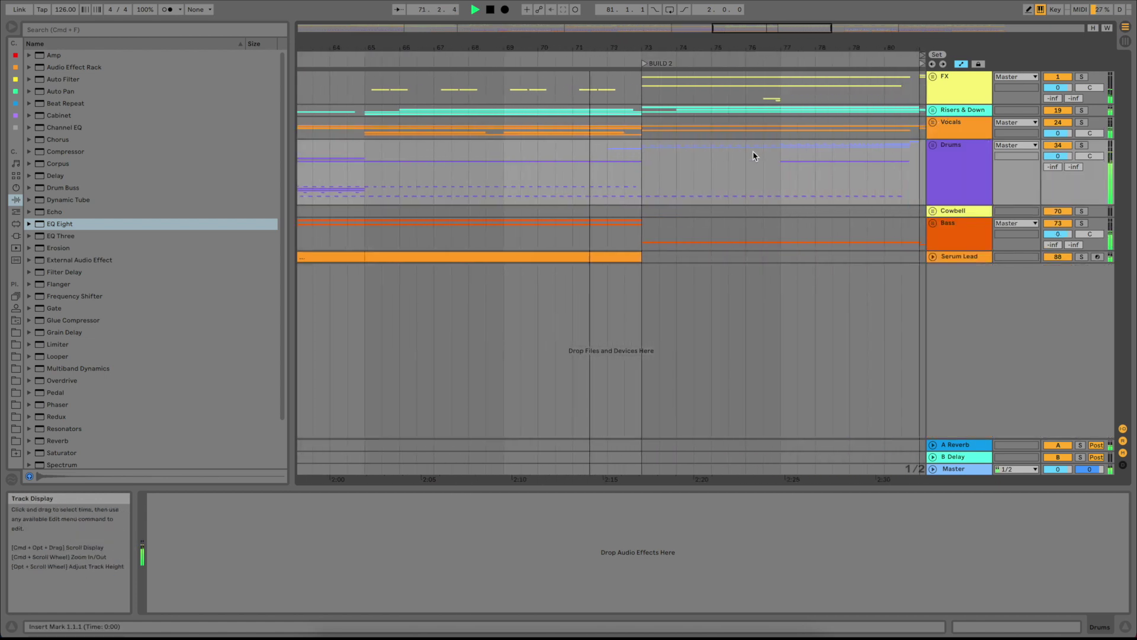
pyautogui.hscroll(2, 754, 155)
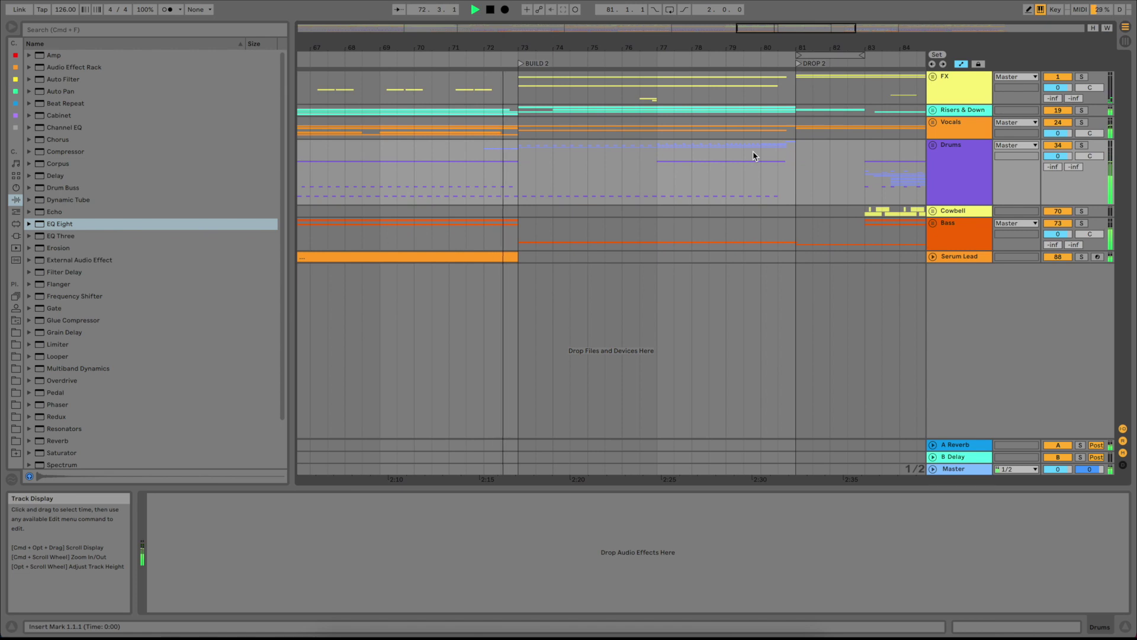
pyautogui.click(933, 110)
pyautogui.click(936, 167)
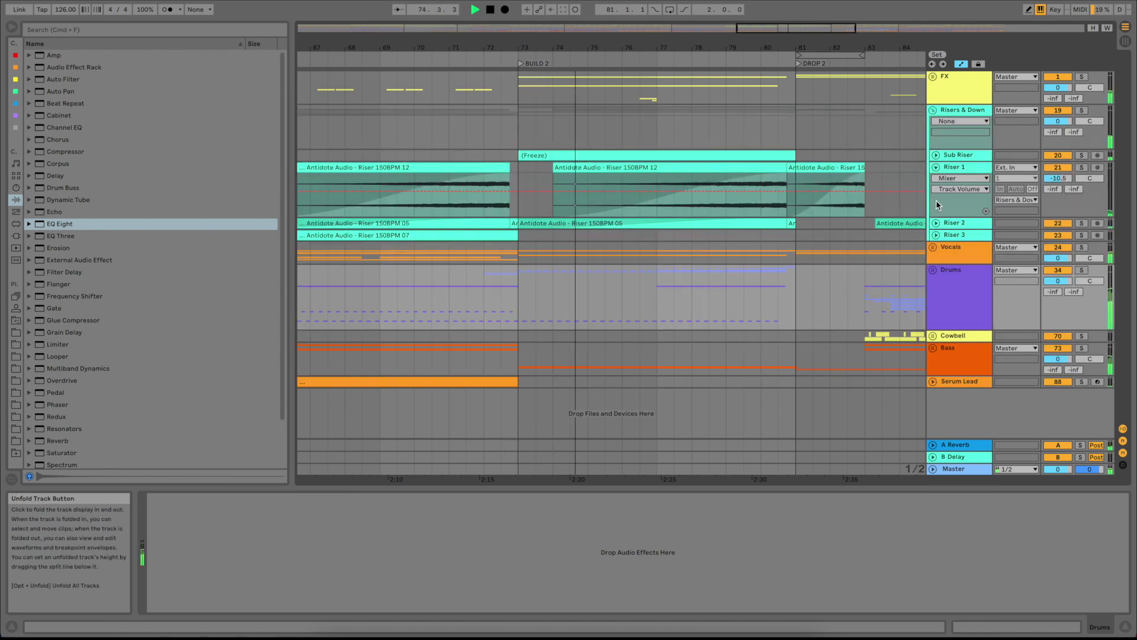
pyautogui.click(935, 223)
pyautogui.click(936, 155)
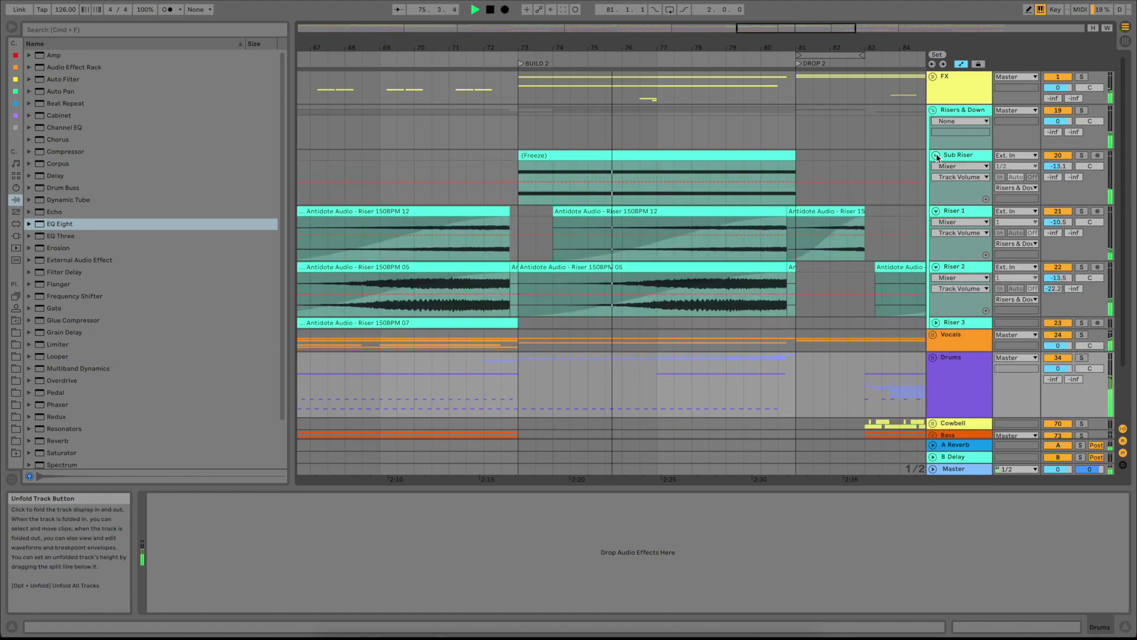
# Fold the Sub Riser, Riser 1 and Riser 2 tracks and collapse the Risers & Down group.
pyautogui.click(936, 155)
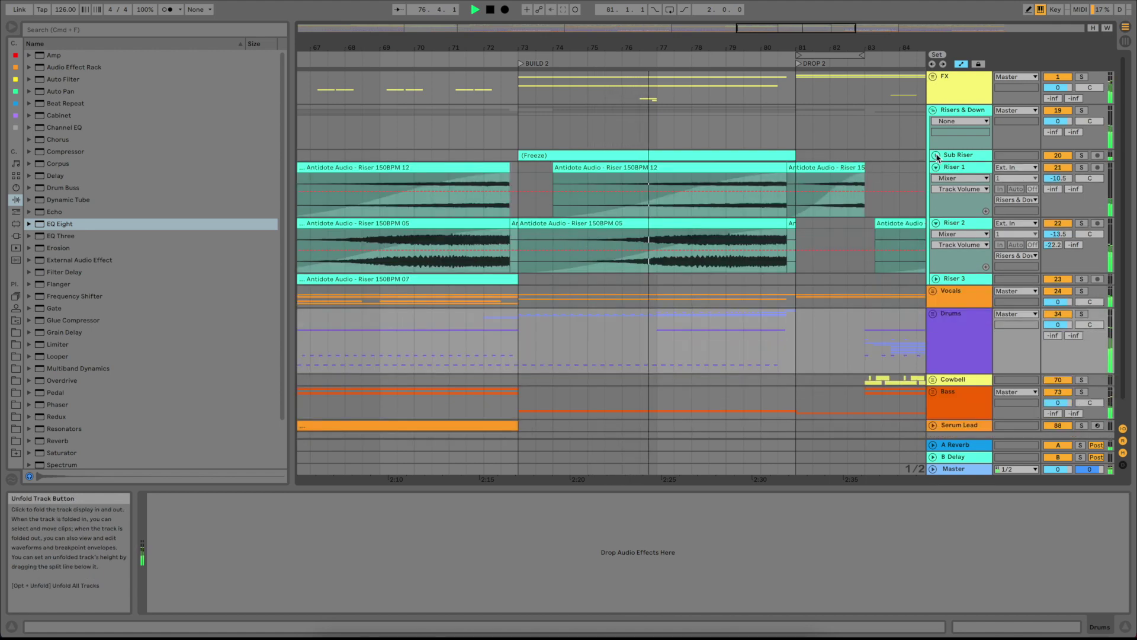
pyautogui.click(936, 167)
pyautogui.click(936, 181)
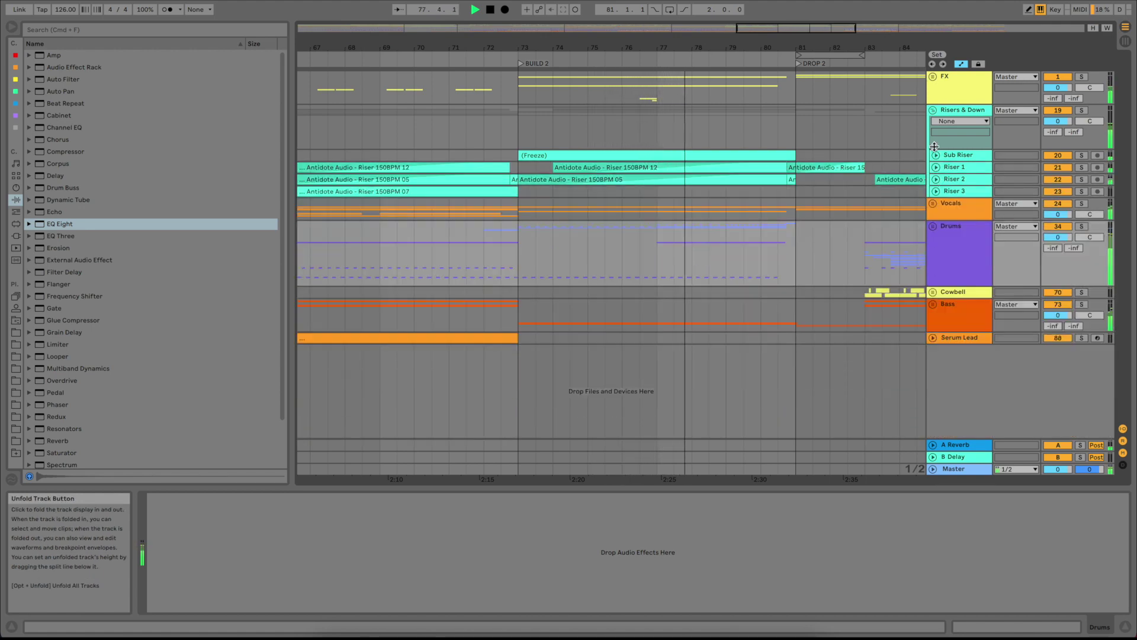
pyautogui.click(933, 110)
# Expand the Drums group and look over its tracks from BUILD 2 into DROP 2.
pyautogui.hscroll(6, 821, 166)
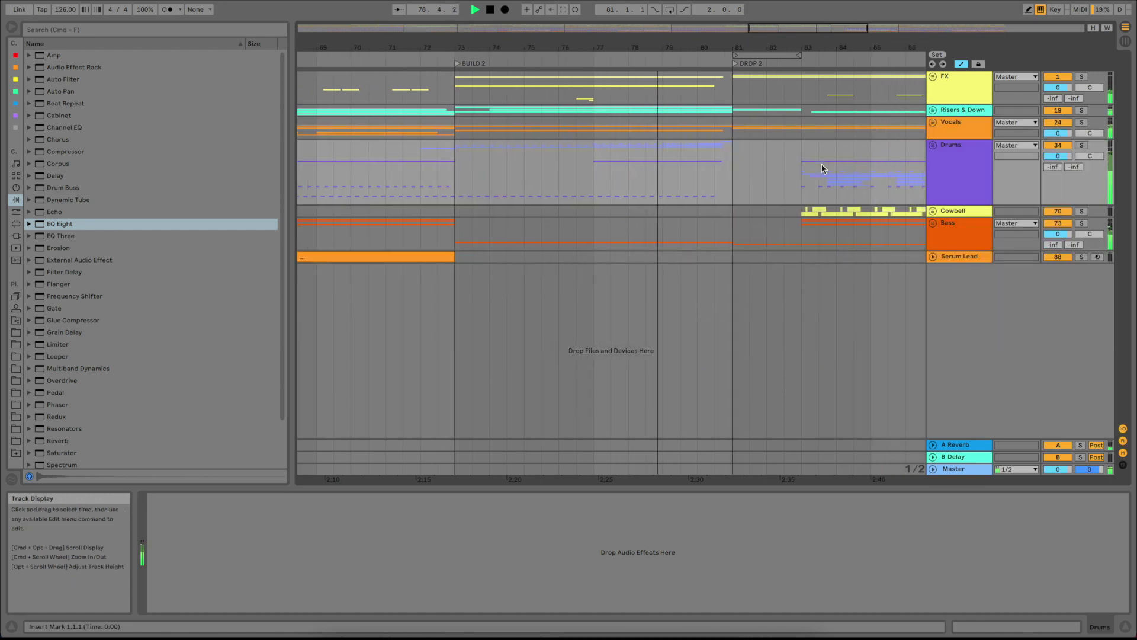
pyautogui.click(933, 147)
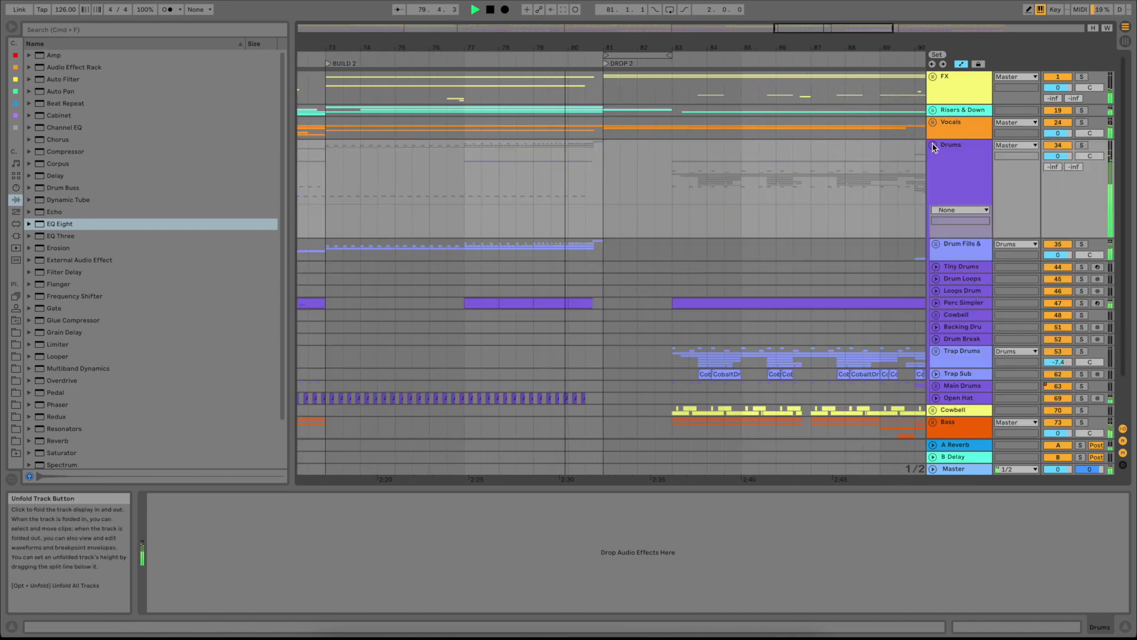
pyautogui.scroll(-3, 731, 159)
pyautogui.hscroll(2, 730, 159)
pyautogui.hscroll(1, 731, 159)
pyautogui.scroll(-1, 731, 159)
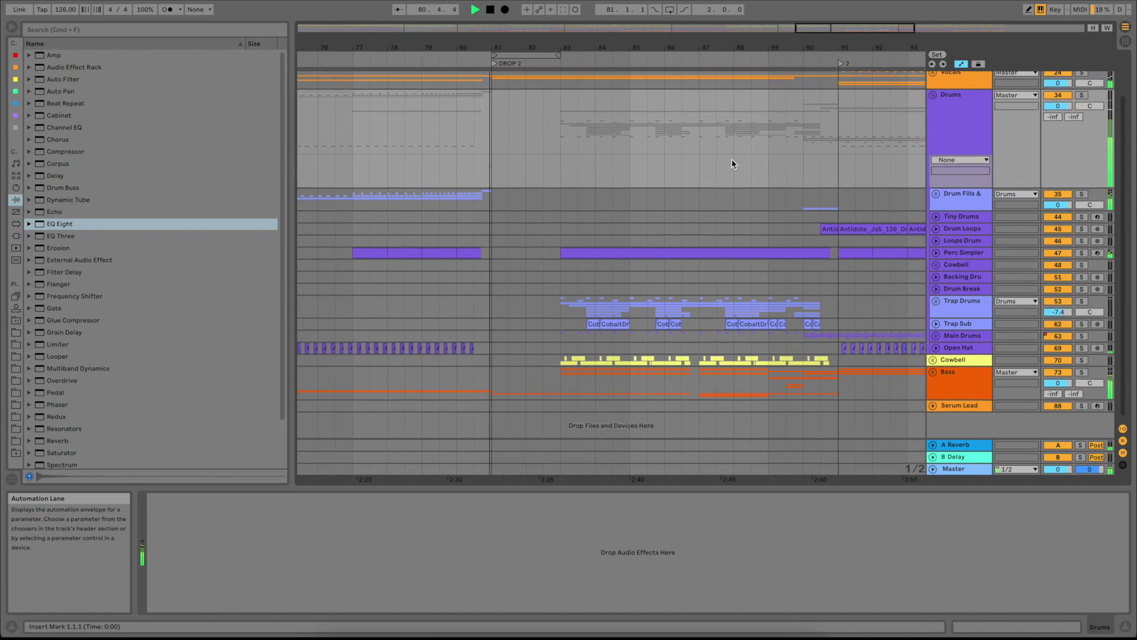
# Expand the Trap Drums subgroup and examine its clips in the DROP 2 section up close.
pyautogui.click(936, 299)
pyautogui.scroll(-5, 829, 290)
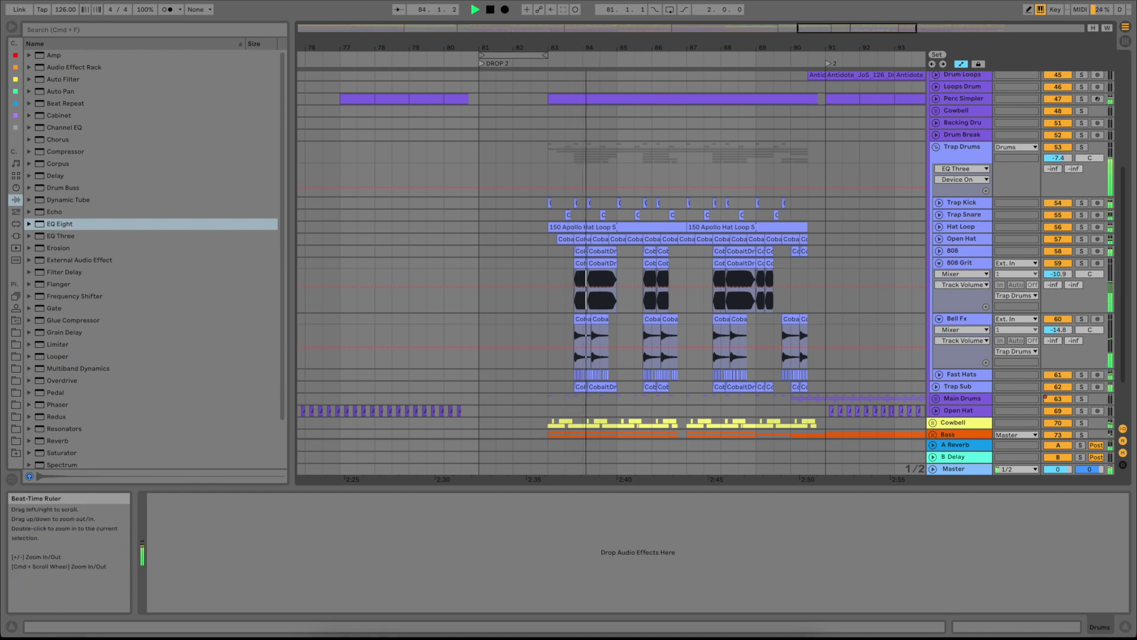
pyautogui.moveTo(585, 51)
pyautogui.mouseDown()
pyautogui.moveTo(585, 72)
pyautogui.moveTo(585, 57)
pyautogui.mouseUp()
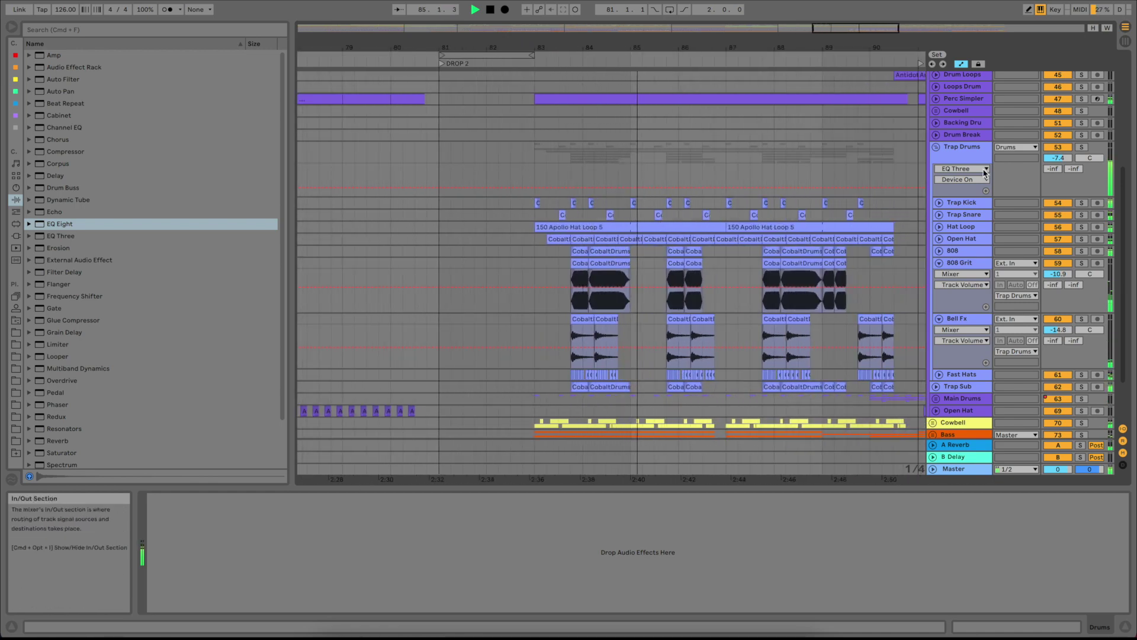
# Show the Trap Drums group's devices and examine both chains of its Audio Effect Rack.
pyautogui.click(959, 158)
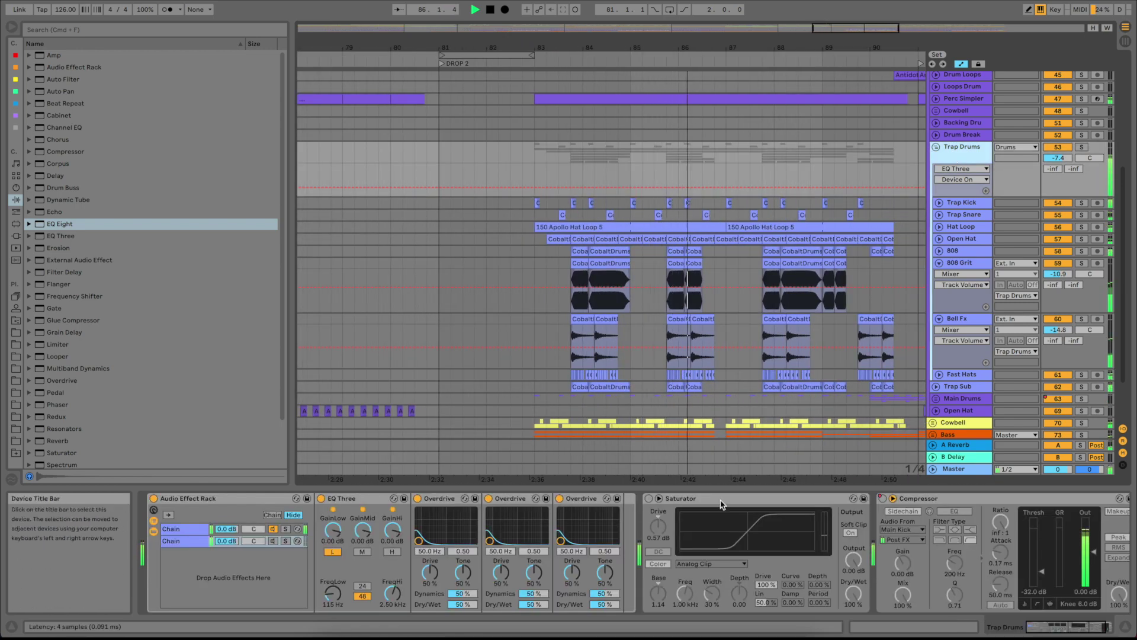
pyautogui.hscroll(3, 720, 503)
pyautogui.hscroll(-3, 720, 503)
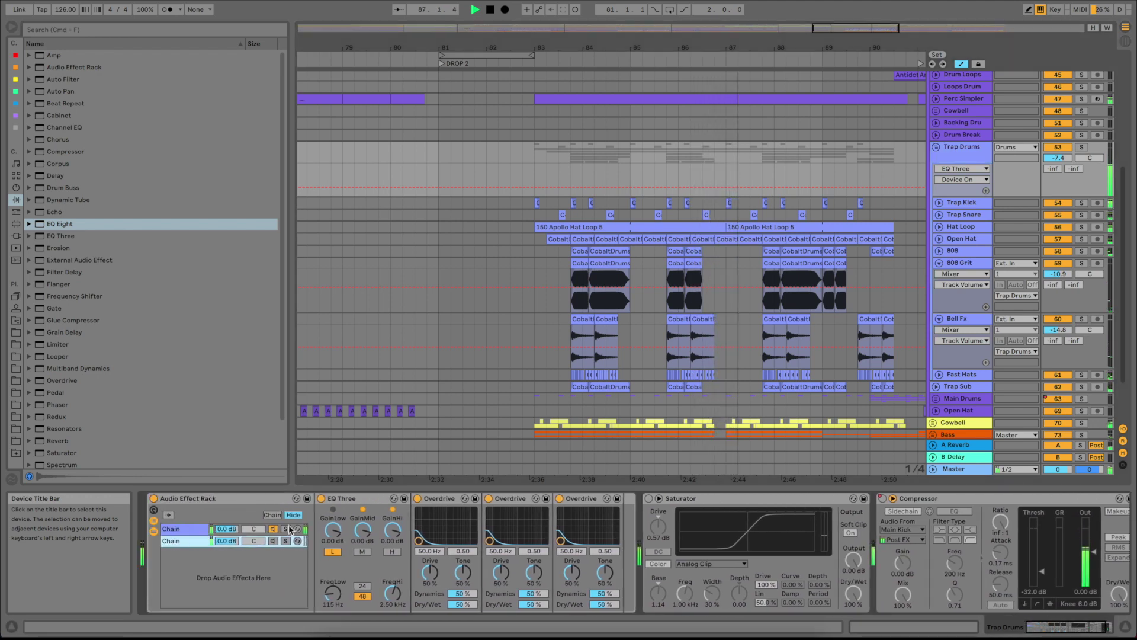
pyautogui.click(189, 541)
pyautogui.click(190, 530)
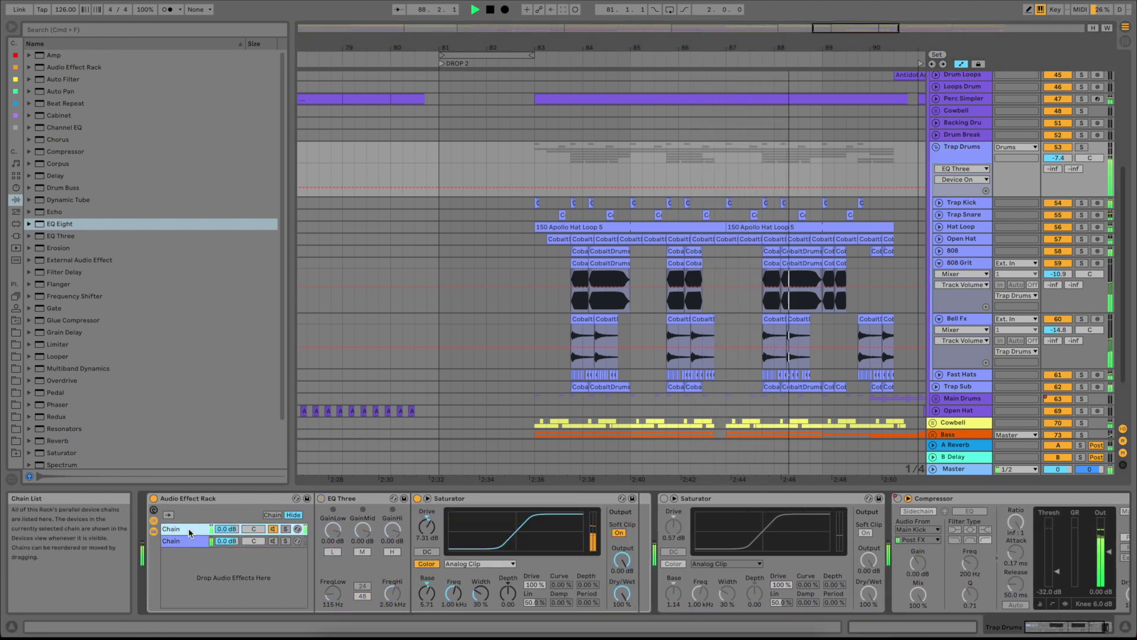
# Collapse the Trap Drums subgroup and the Drums group, looking ahead to the section after DROP 2.
pyautogui.click(935, 147)
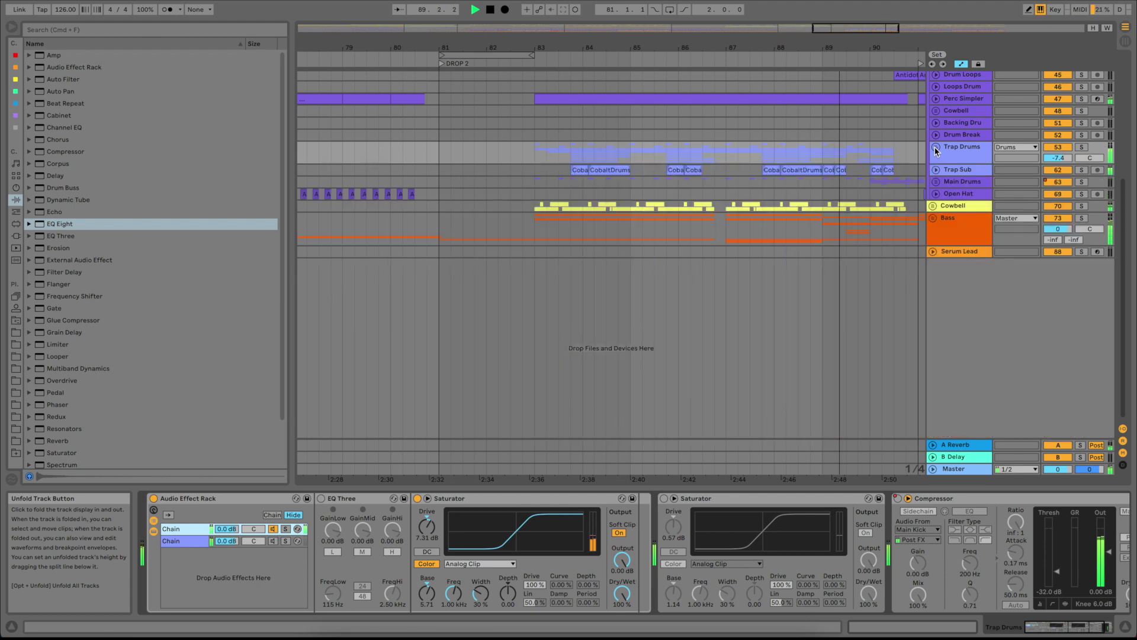
pyautogui.scroll(5, 768, 164)
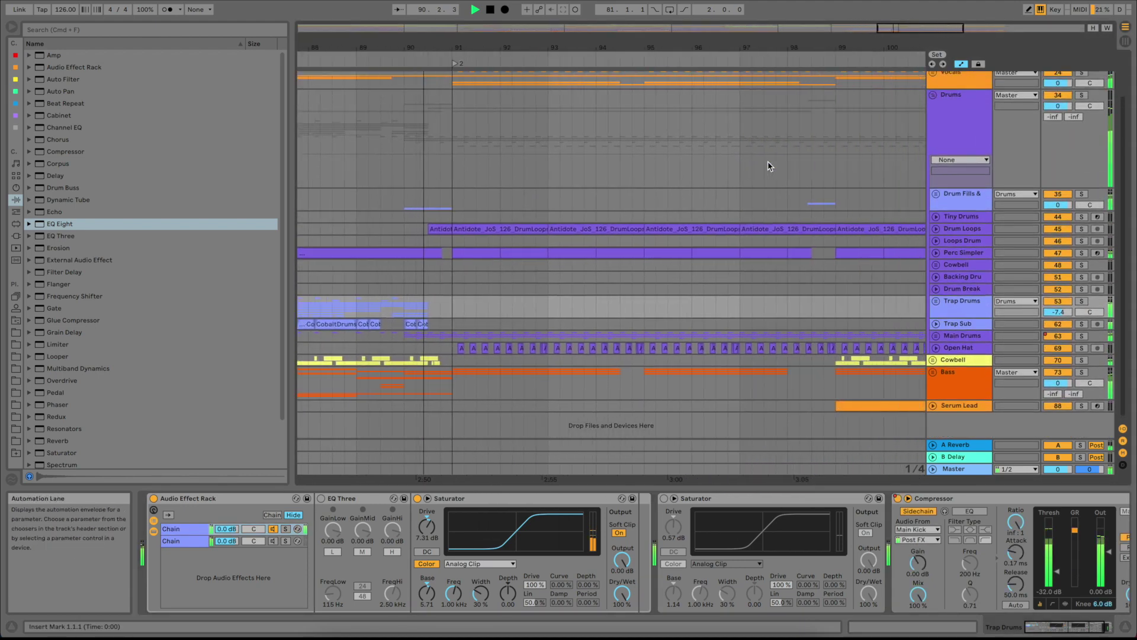
pyautogui.scroll(1, 767, 166)
pyautogui.click(934, 111)
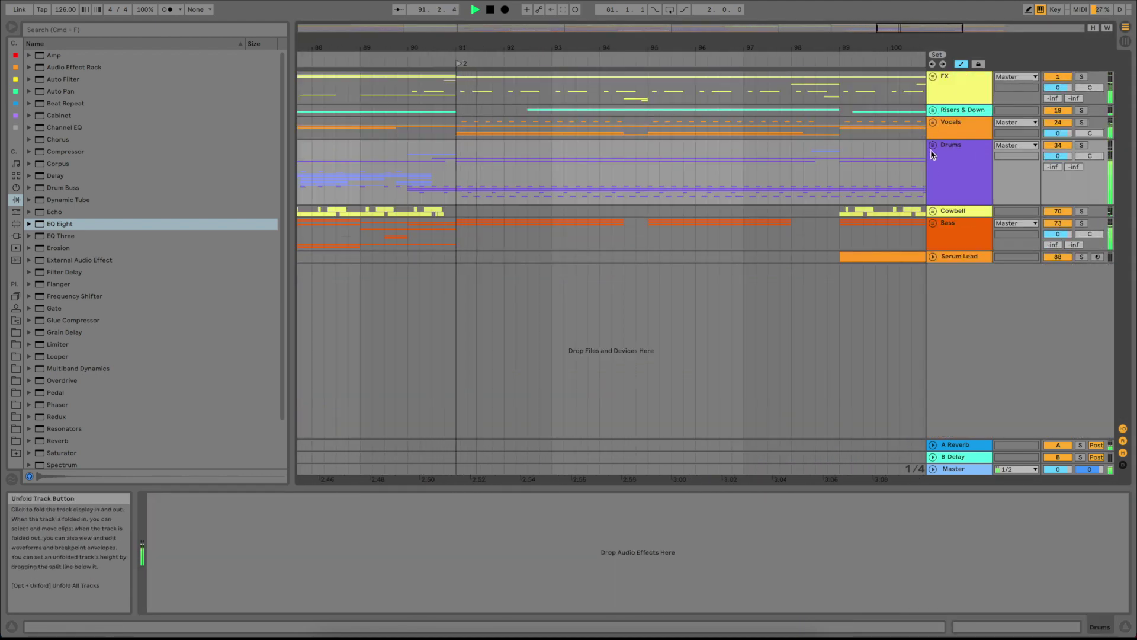
# Expand the Bass group and examine the Fifth Backing track's notes in the DROP 2 section, folding that track again.
pyautogui.click(933, 223)
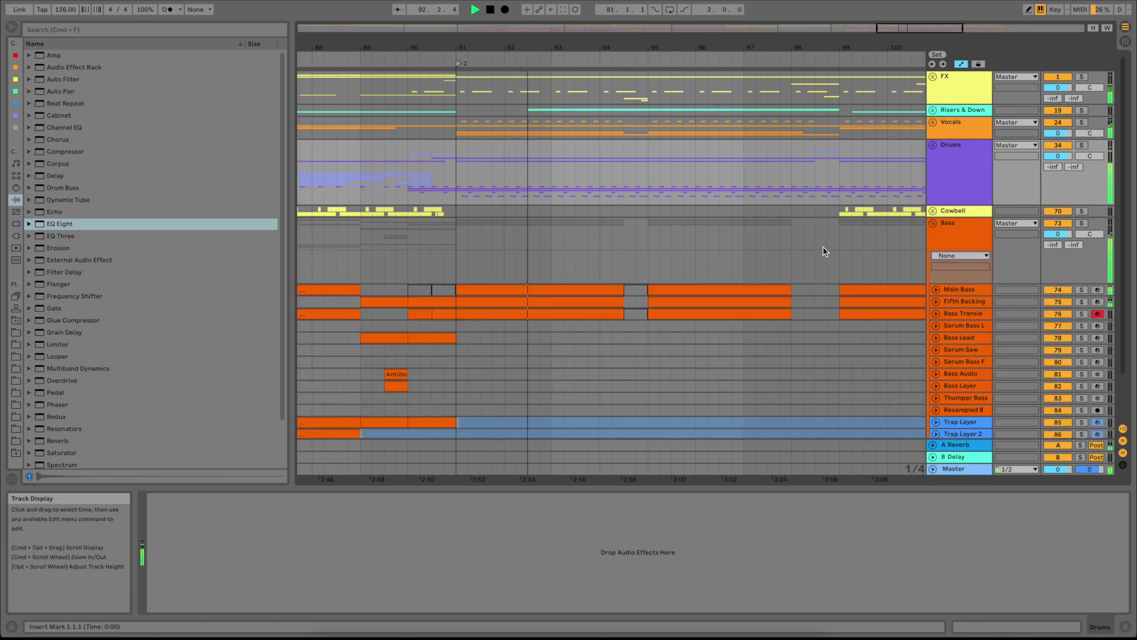
pyautogui.click(935, 301)
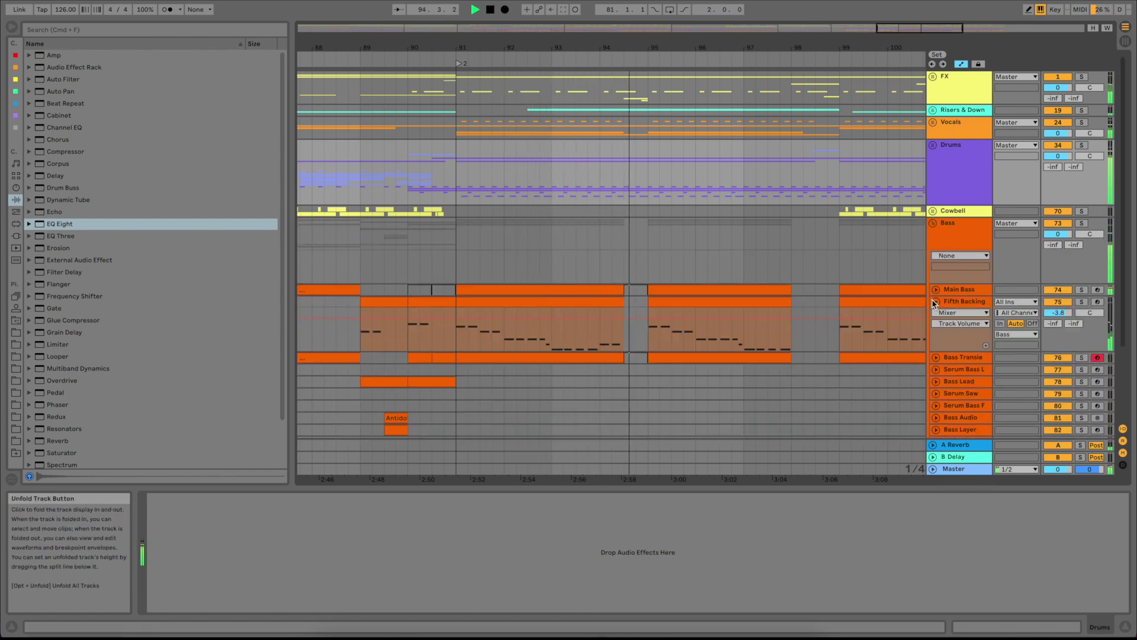
pyautogui.click(935, 302)
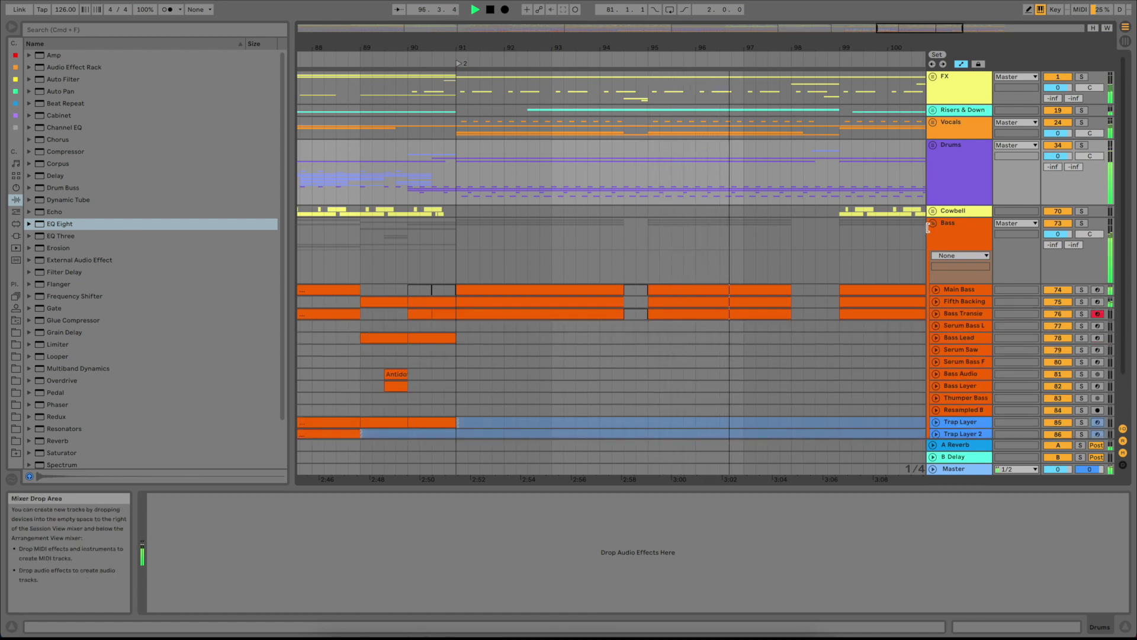
# Widen the track headers to show fuller names, and collapse the Bass group after looking over its clips past bar 99.
pyautogui.moveTo(927, 227); pyautogui.dragTo(910, 226)
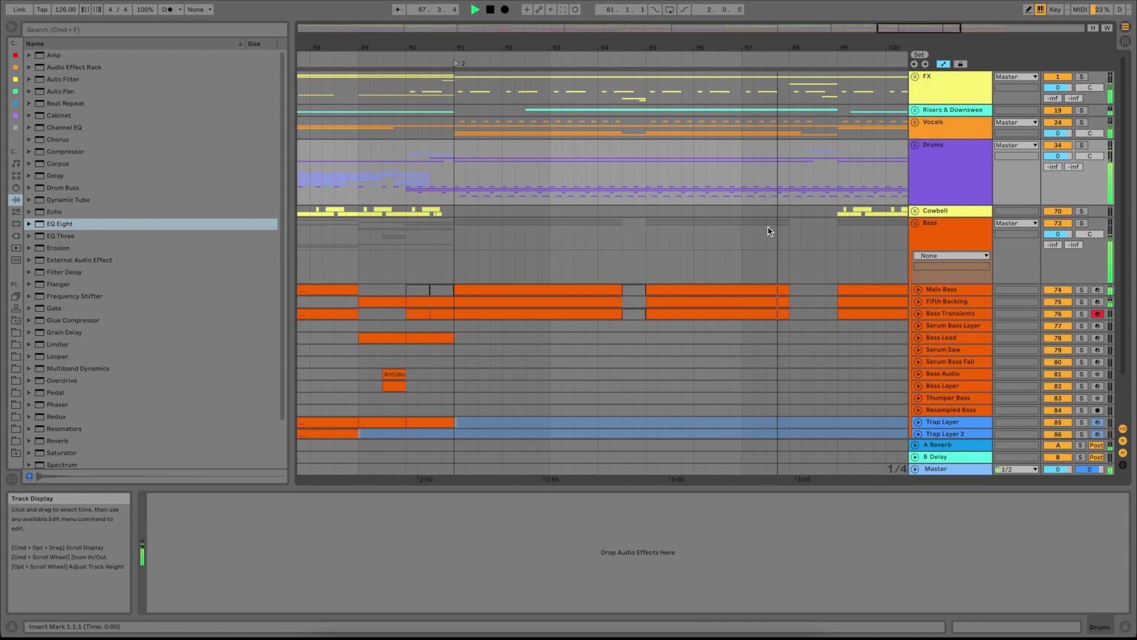
pyautogui.hscroll(5, 768, 231)
pyautogui.hscroll(2, 768, 231)
pyautogui.scroll(-1, 768, 231)
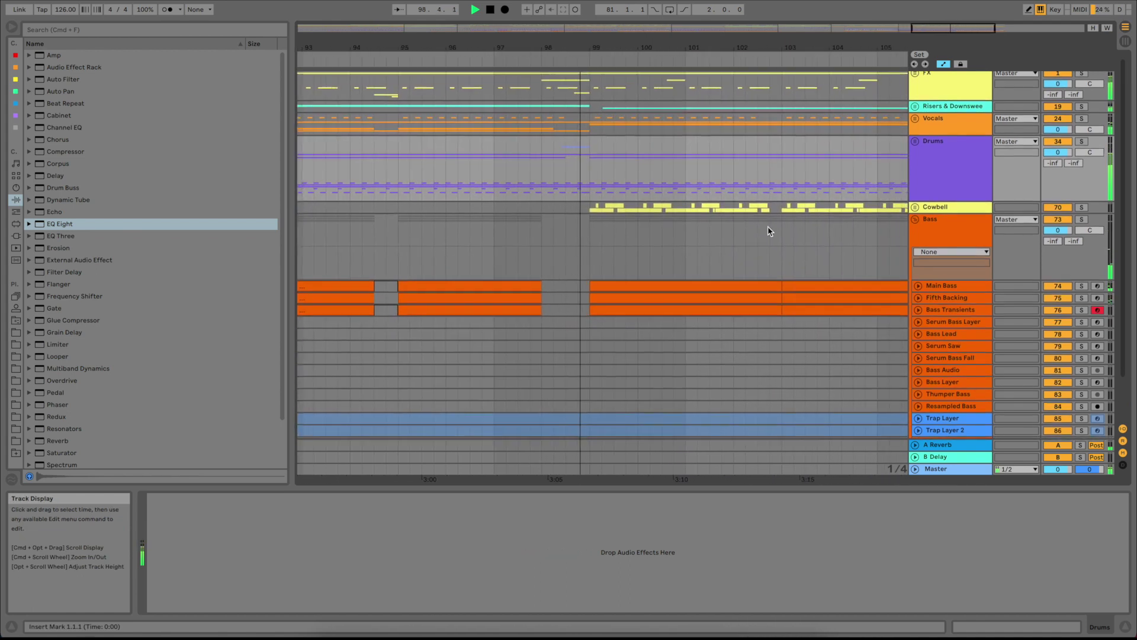
pyautogui.click(916, 216)
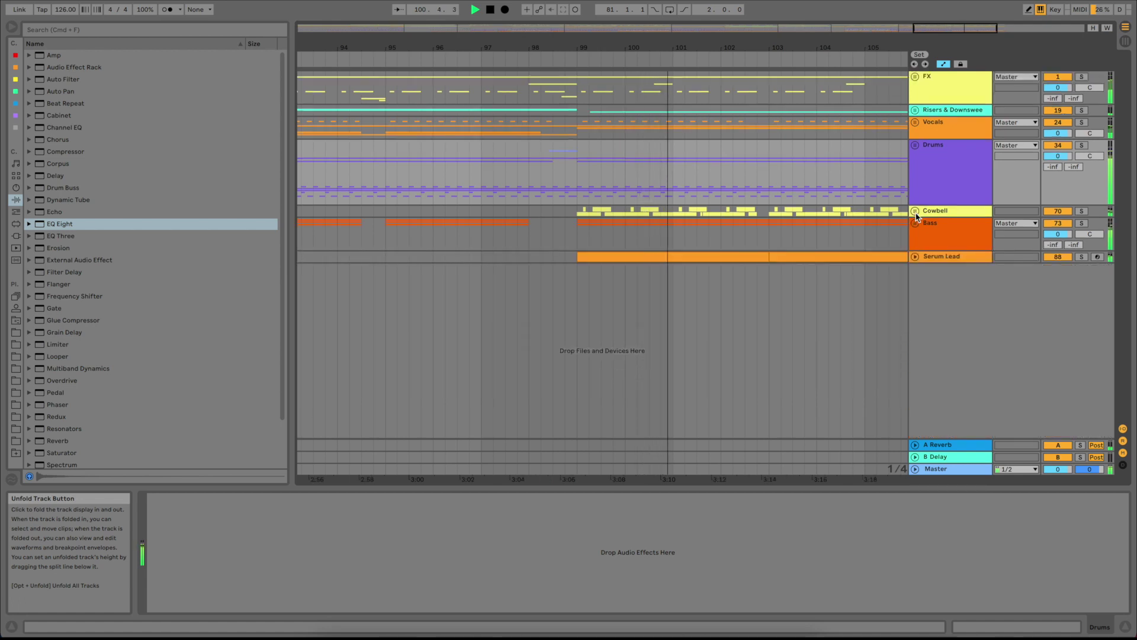
pyautogui.hscroll(1, 875, 197)
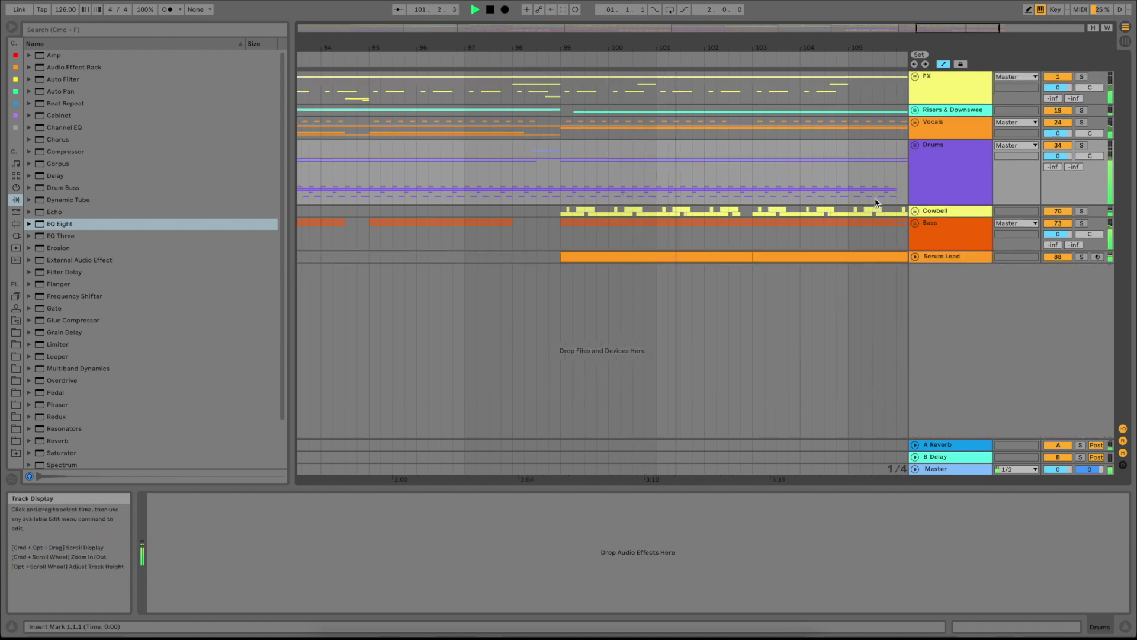
# Expand the Vocals group and examine the Main Vocal waveform through to the end of the track, folding Main Vocal again.
pyautogui.click(915, 123)
pyautogui.click(918, 214)
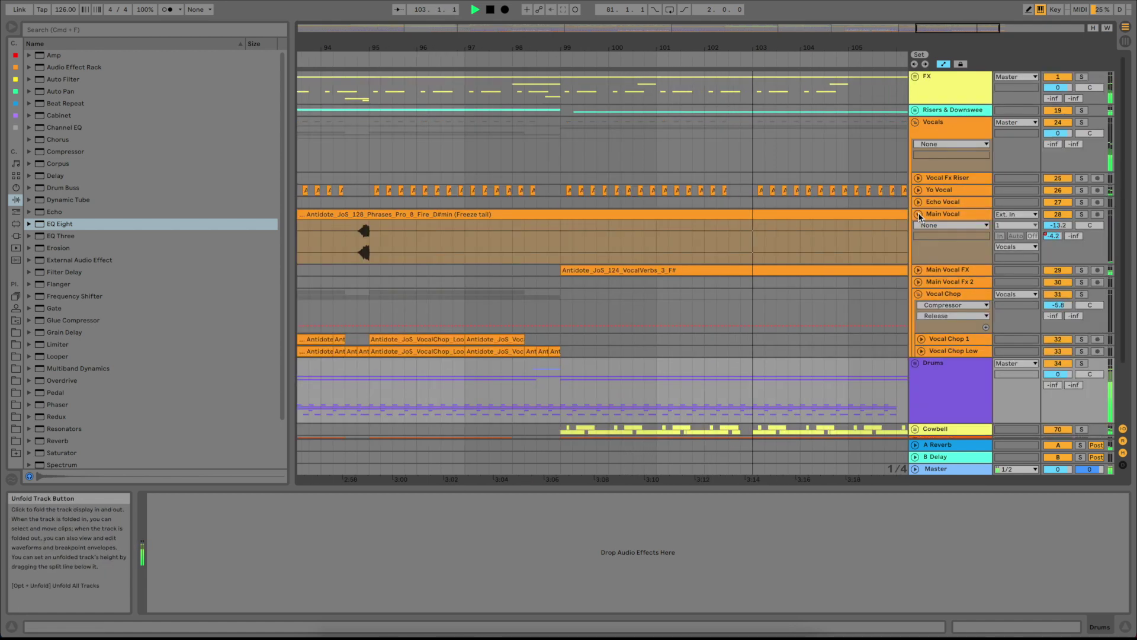
pyautogui.hscroll(10, 809, 237)
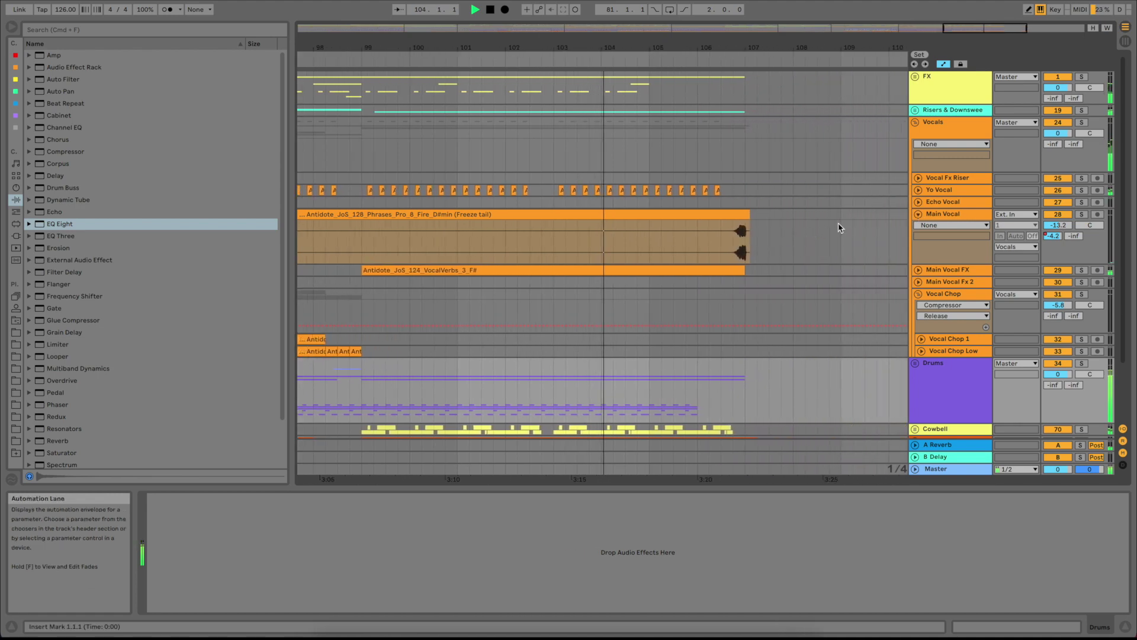
pyautogui.click(917, 215)
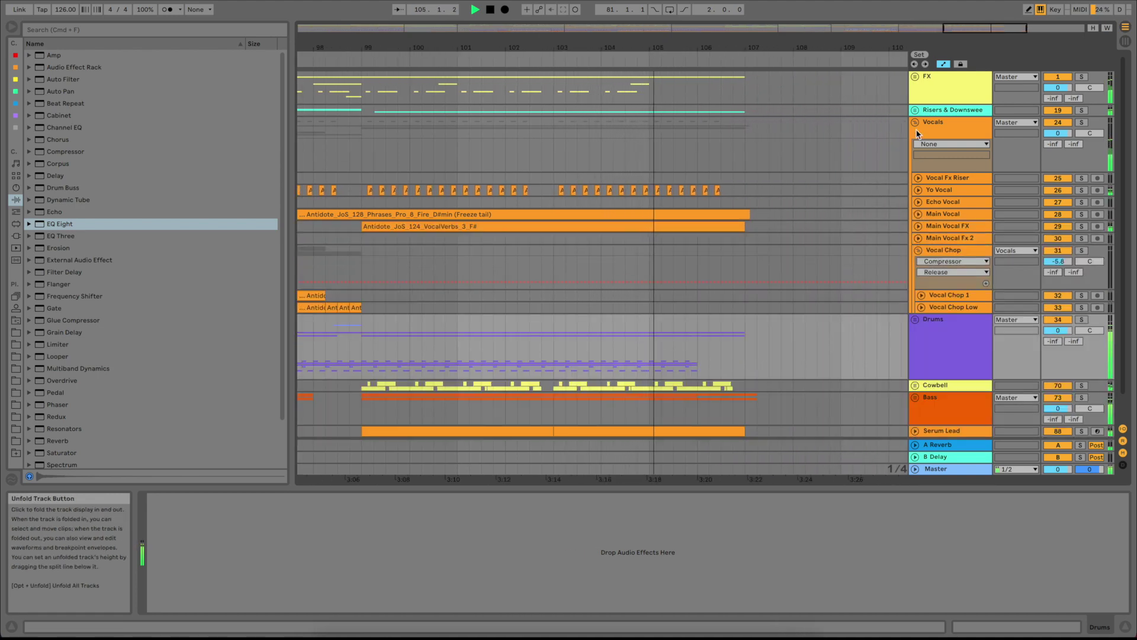